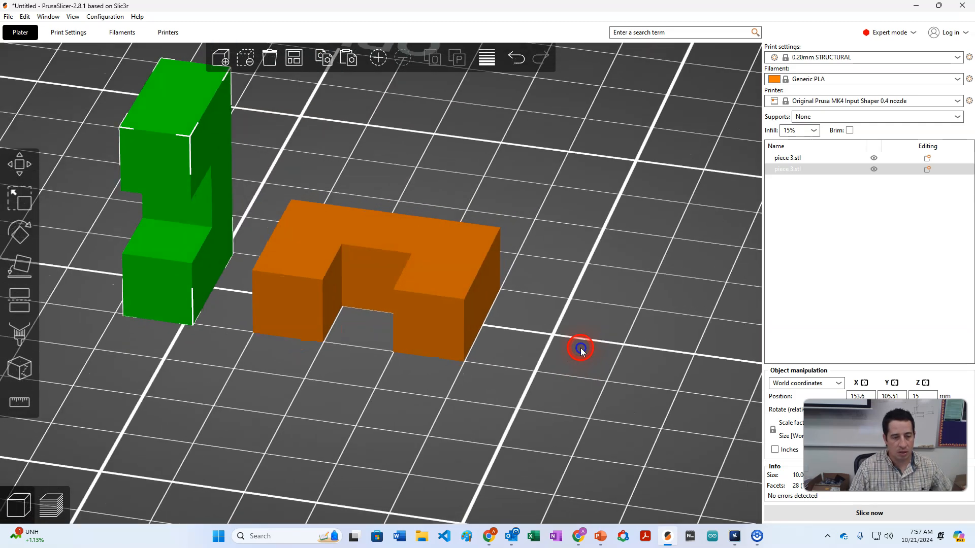
Slice both copies of piece 3 using the 0.20mm STRUCTURAL print settings.
scroll(330, 243, "down", 3)
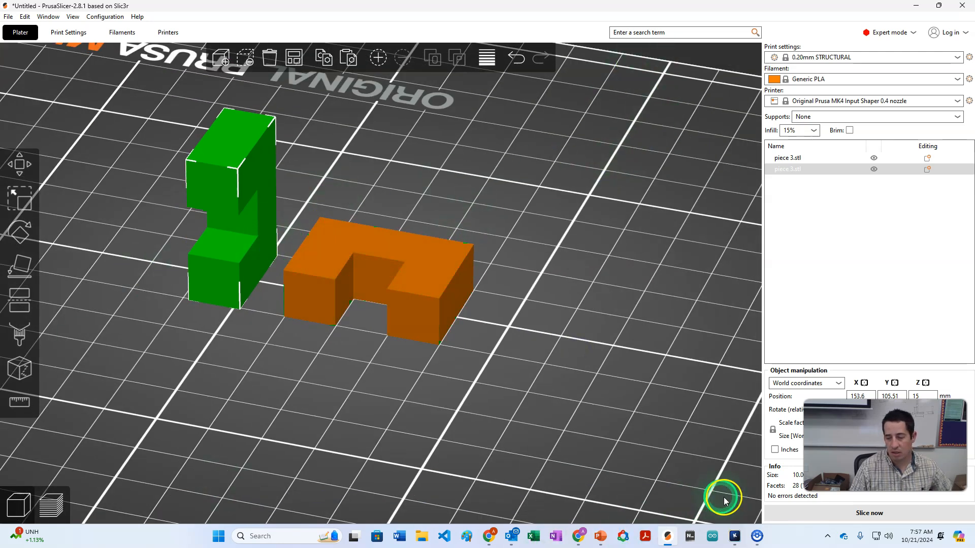
left_click(799, 512)
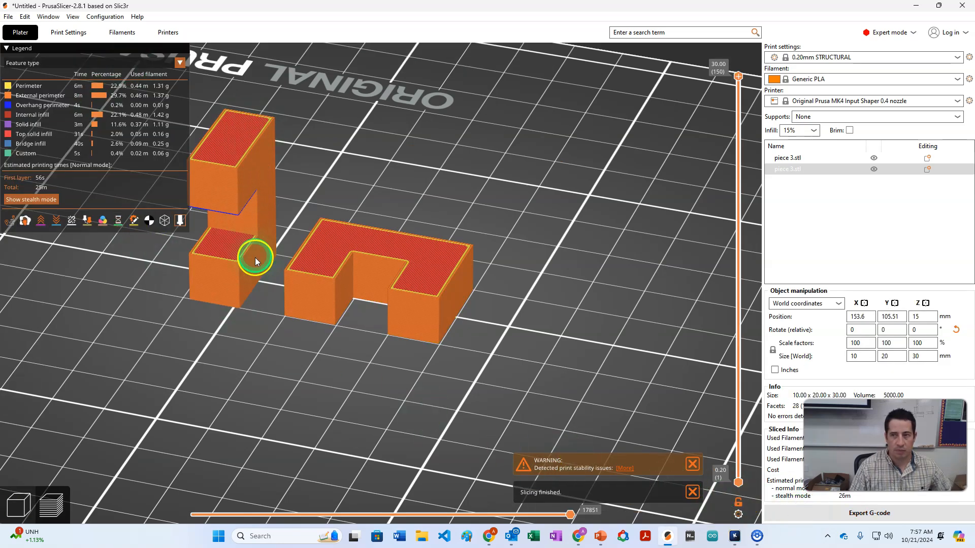
Examine the layer lines around the flat piece's notch in the sliced preview and check the available print settings presets.
scroll(242, 258, "up", 10)
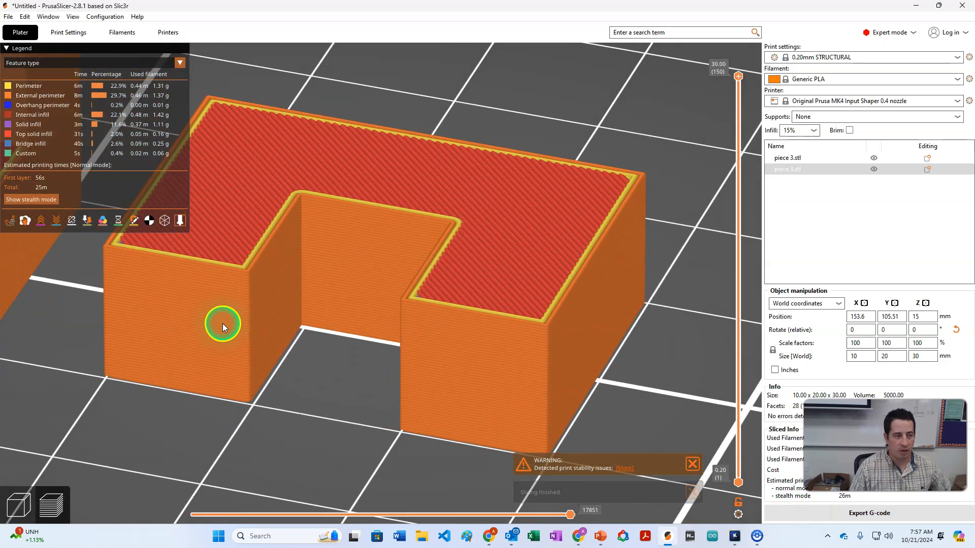
left_click_drag(243, 344, 387, 468)
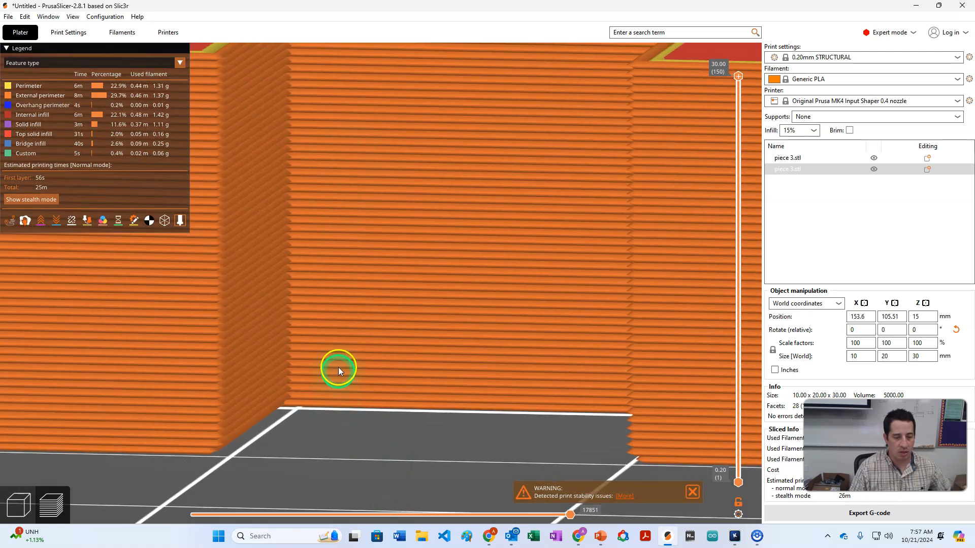
left_click_drag(339, 371, 336, 337)
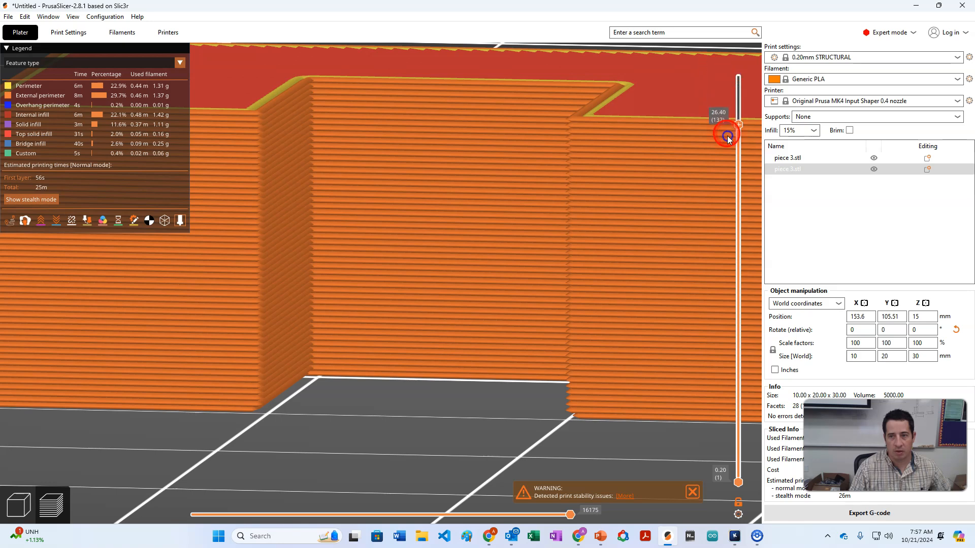
scroll(312, 281, "down", 8)
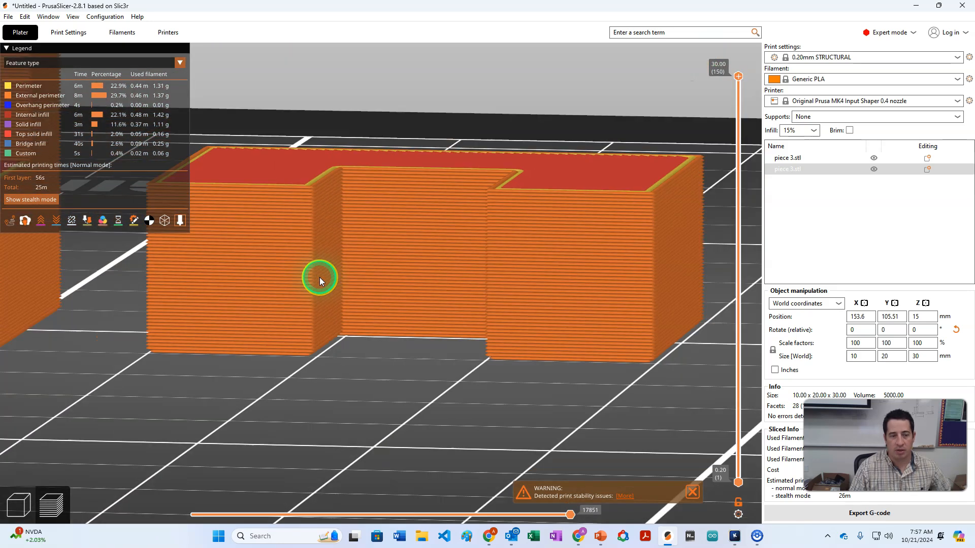
scroll(319, 278, "up", 6)
scroll(313, 268, "up", 3)
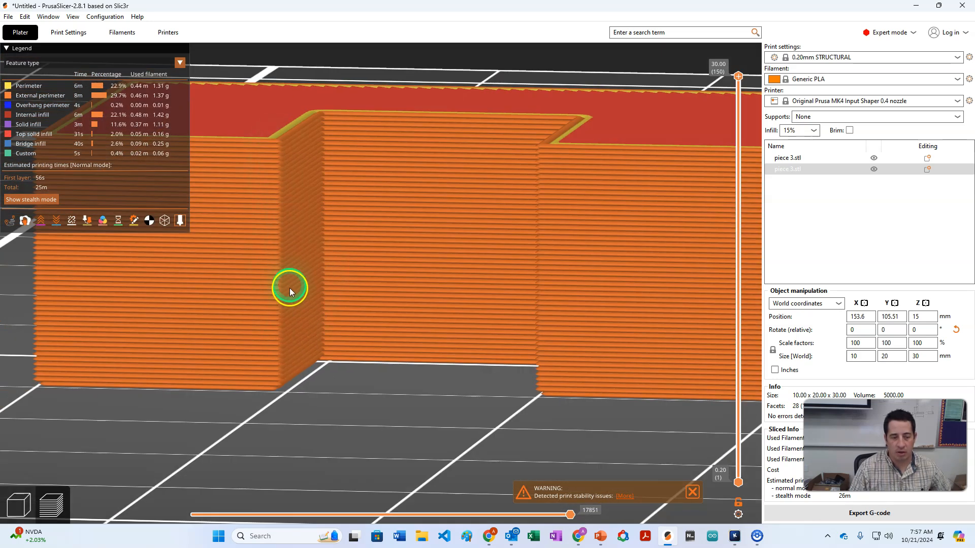
scroll(284, 388, "down", 5)
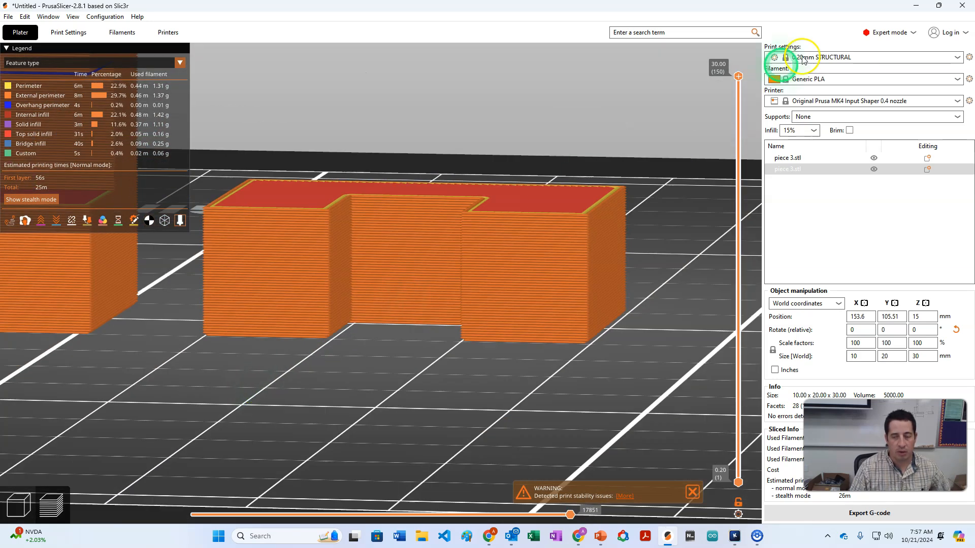
left_click(818, 58)
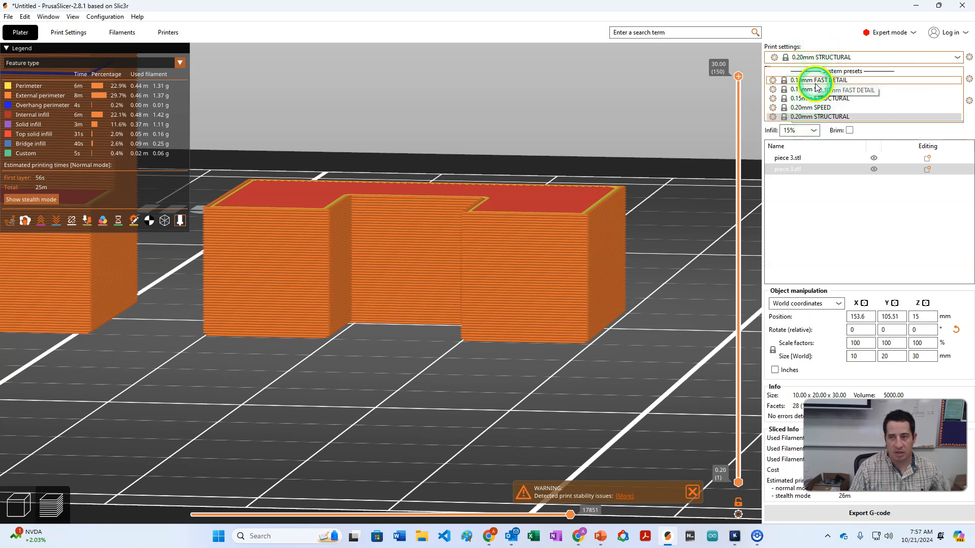
left_click(700, 130)
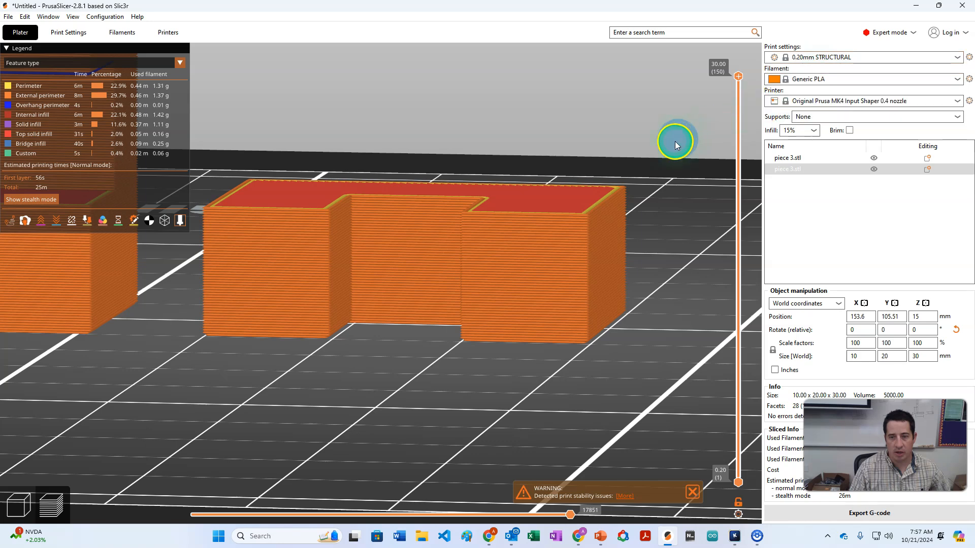
Compare the layer lines on the upright and flat pieces from several angles and distances.
scroll(461, 207, "down", 5)
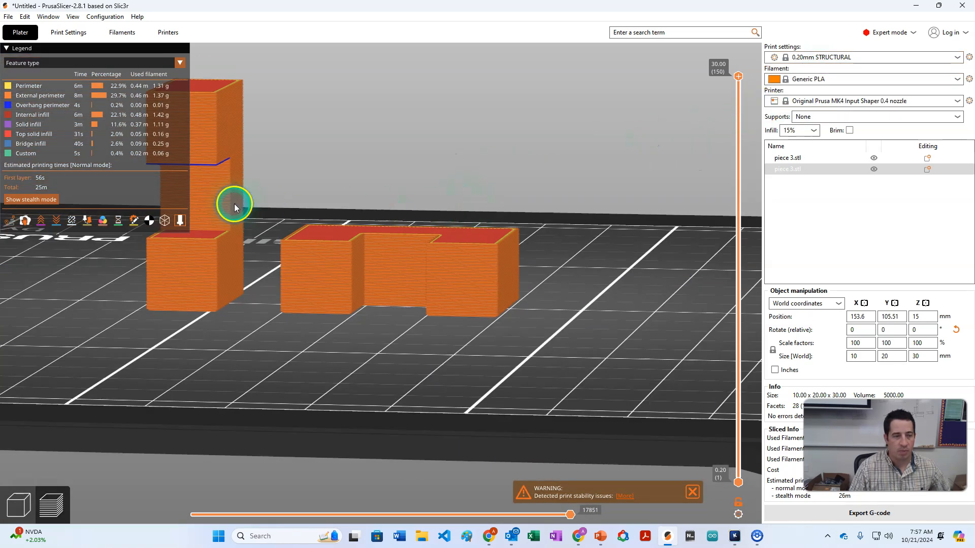
scroll(212, 233, "up", 3)
left_click_drag(291, 377, 317, 339)
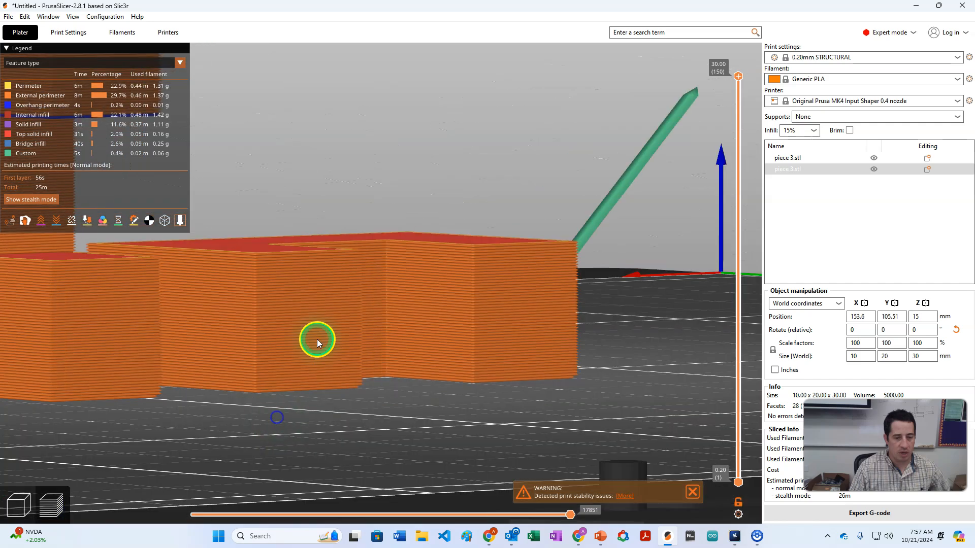
scroll(322, 336, "down", 3)
scroll(337, 287, "up", 6)
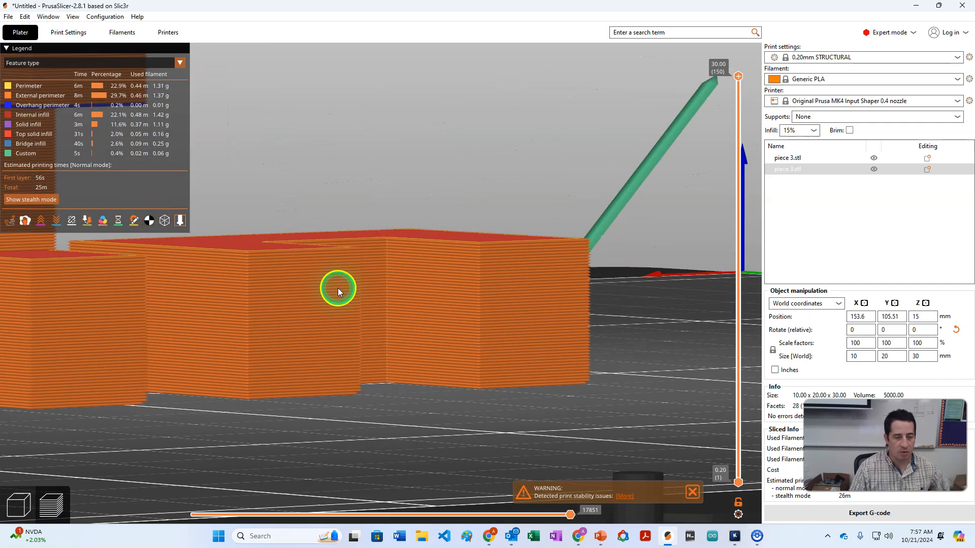
left_click_drag(431, 356, 386, 335)
scroll(235, 414, "down", 5)
left_click_drag(235, 414, 253, 267)
scroll(252, 267, "up", 5)
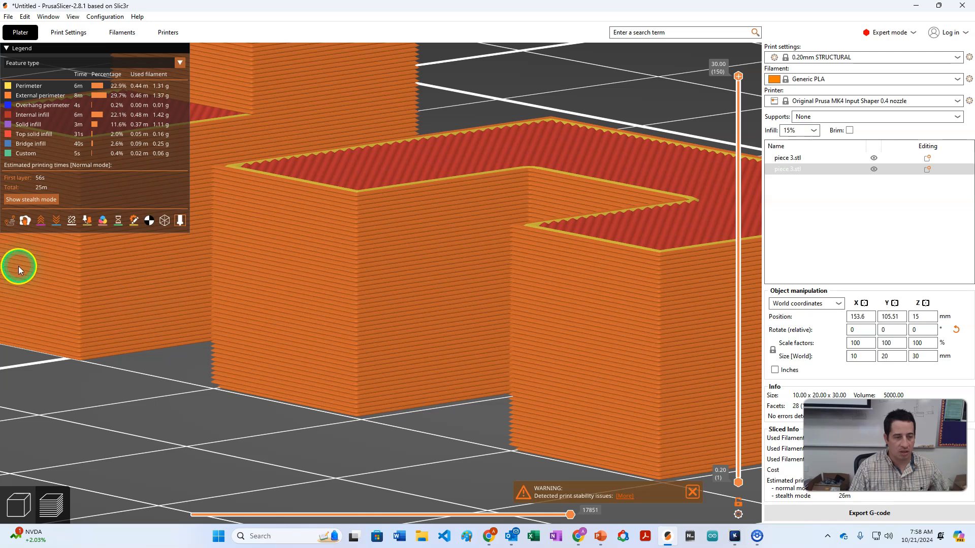
scroll(90, 263, "down", 5)
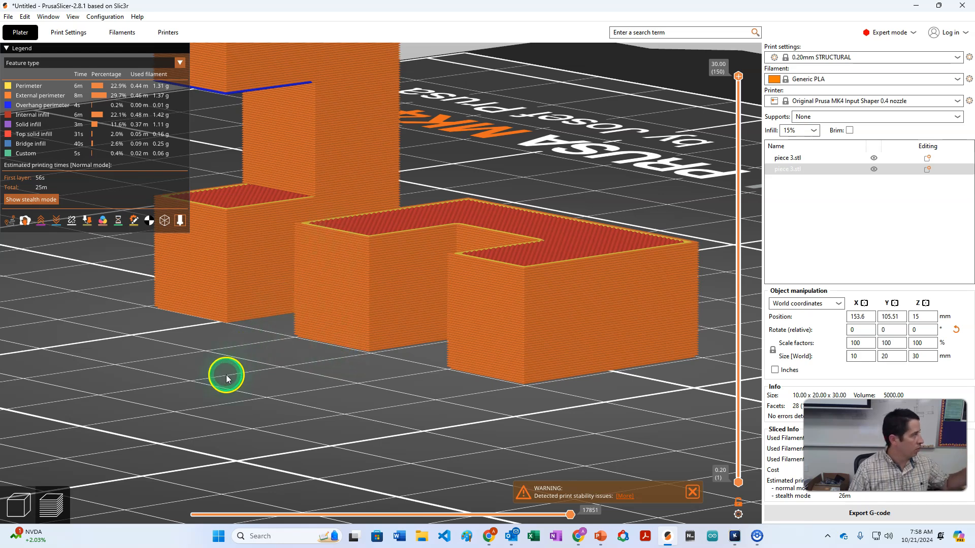
scroll(267, 254, "down", 5)
scroll(255, 194, "up", 5)
left_click_drag(267, 240, 329, 323)
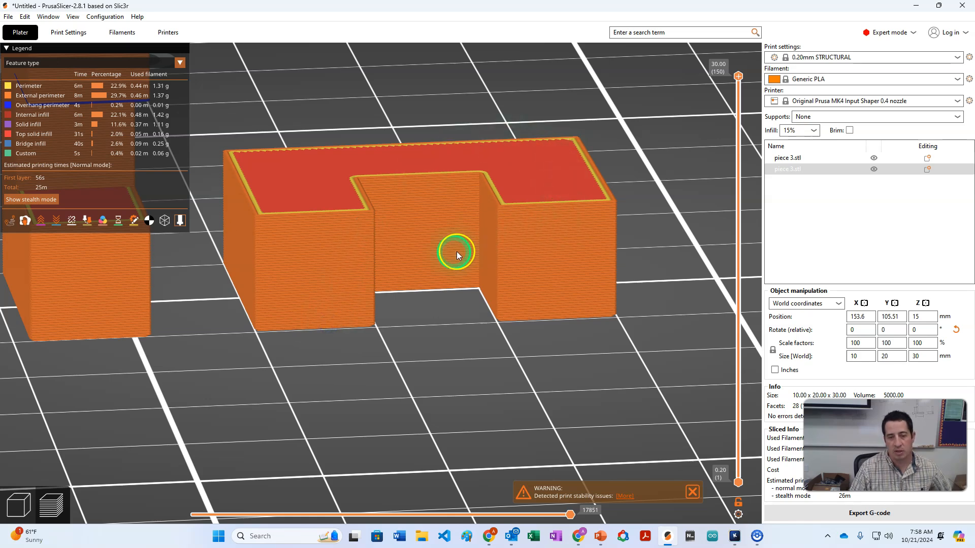
left_click(352, 536)
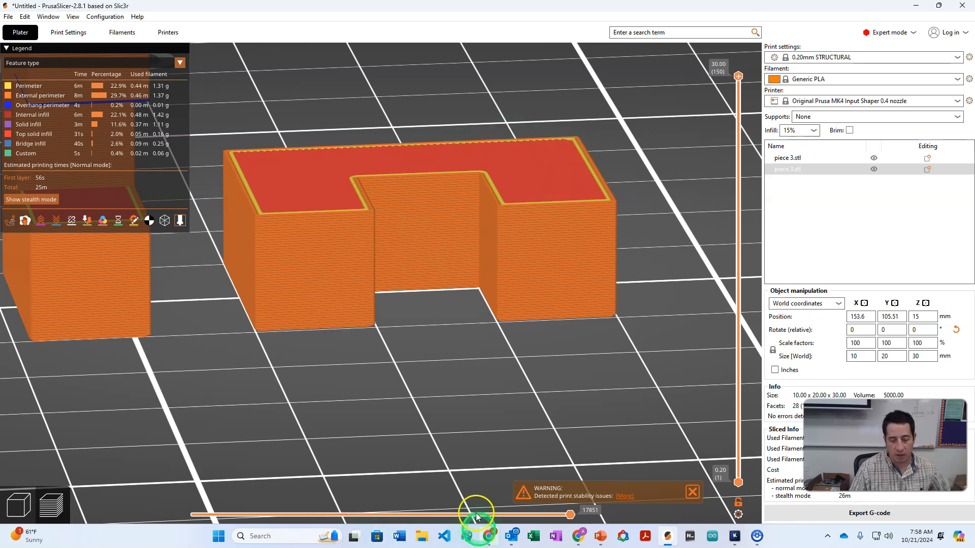
left_click_drag(310, 257, 310, 263)
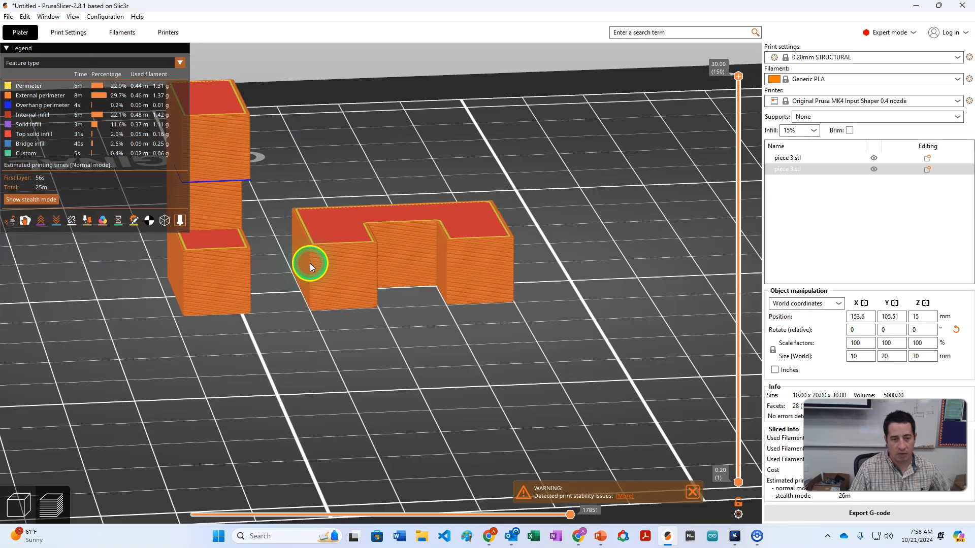
scroll(223, 200, "up", 6)
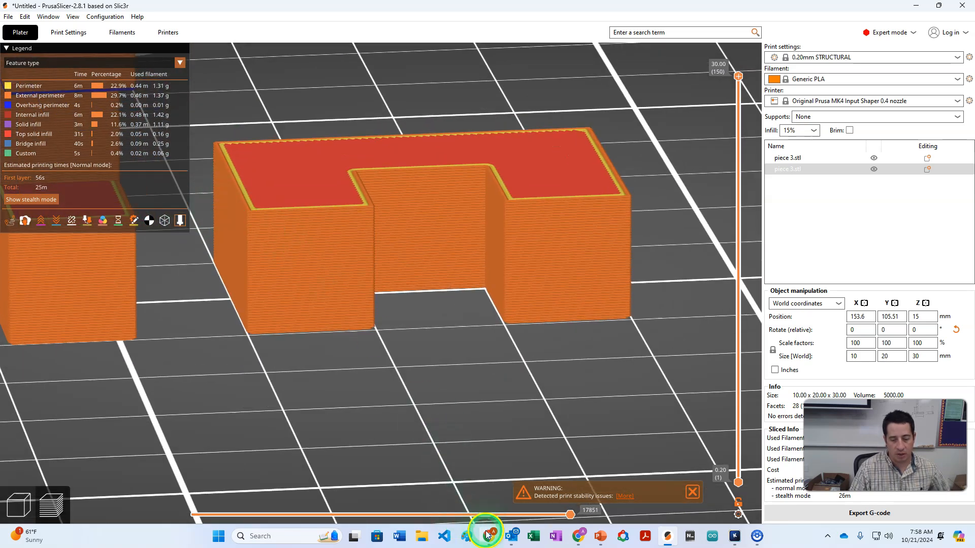
Switch to the Onshape puzzle cubes document and set Part 1 of piece 3 to the salmon colour E1927A.
mouse_move(489, 539)
left_click(493, 490)
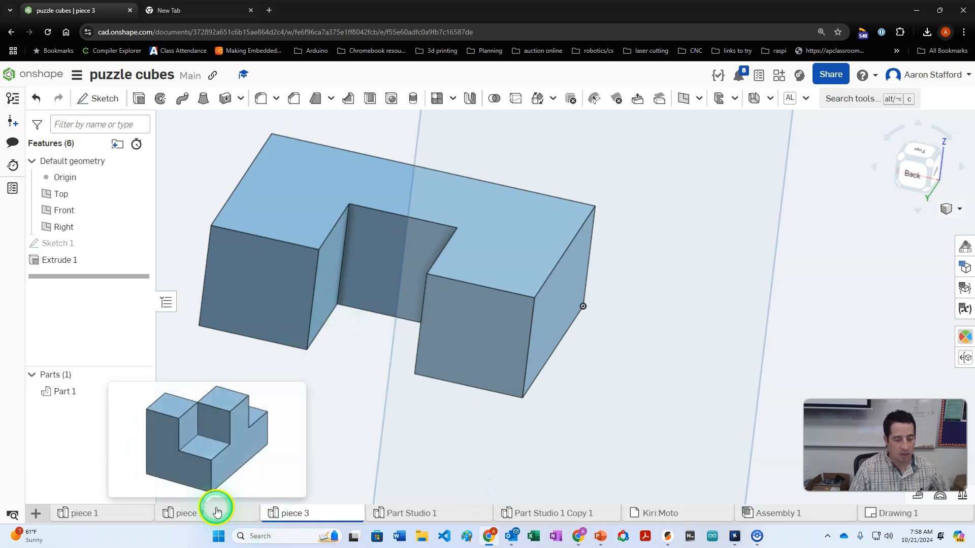
right_click_drag(533, 363, 516, 268)
left_click(502, 267)
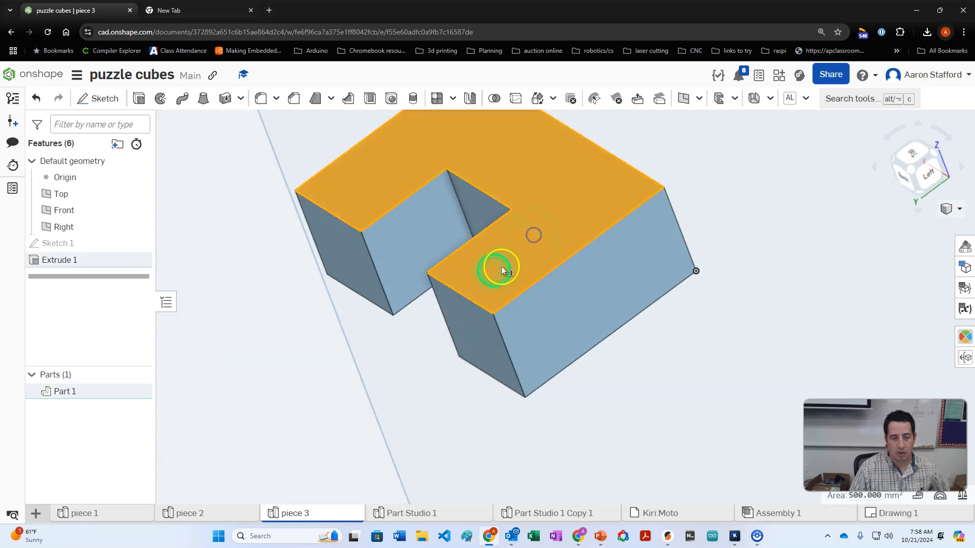
right_click(67, 393)
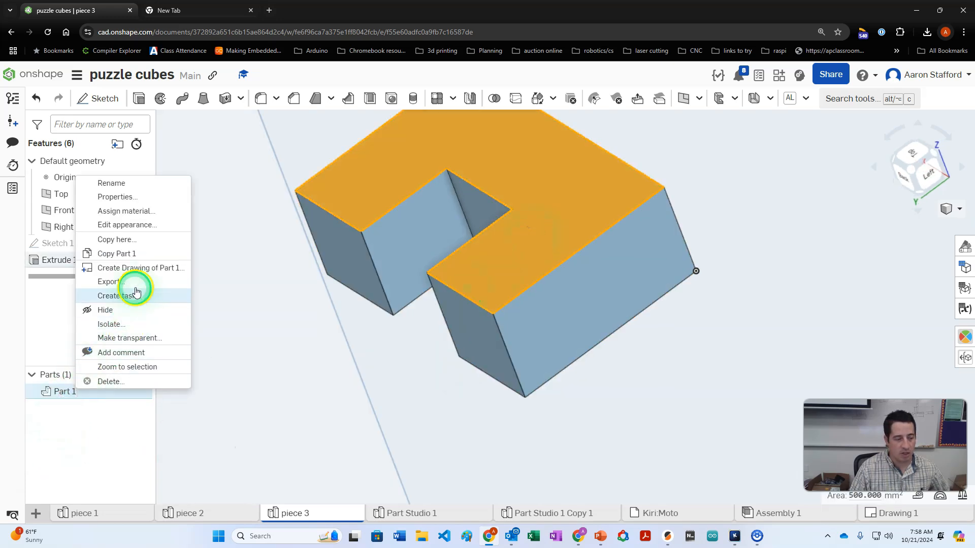
left_click(140, 225)
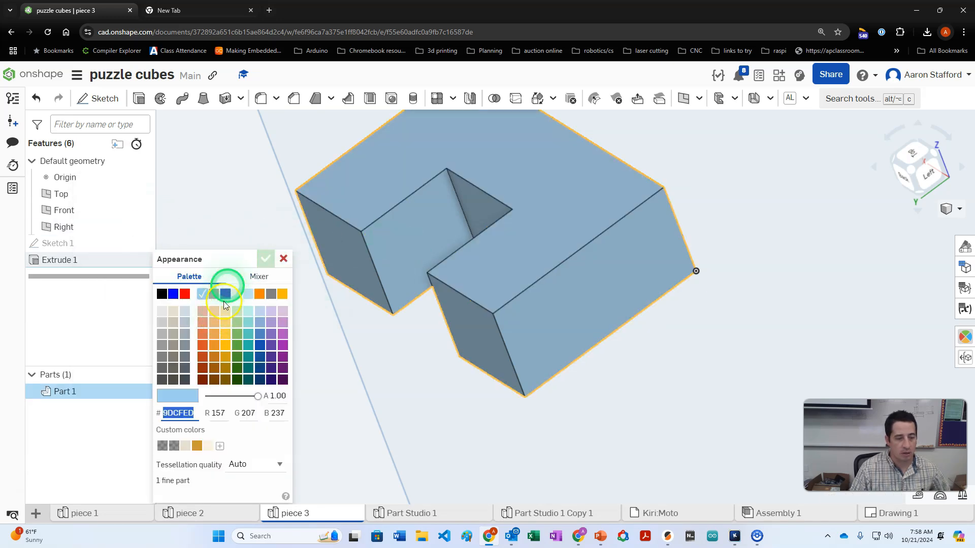
left_click(204, 322)
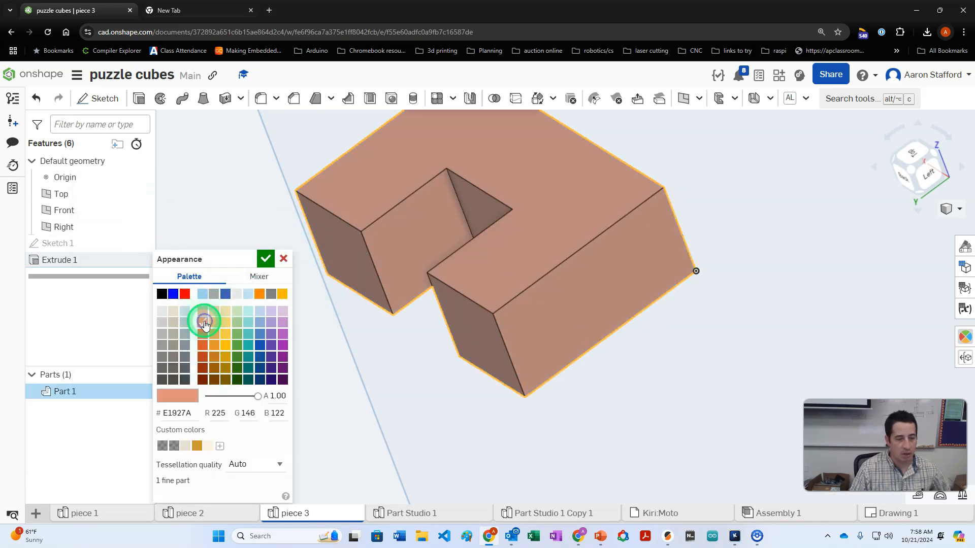
left_click(261, 261)
Try to apply a salmon face appearance to seven selected faces of the U-shaped part.
right_click_drag(401, 426, 399, 344)
left_click(589, 187)
left_click(503, 337)
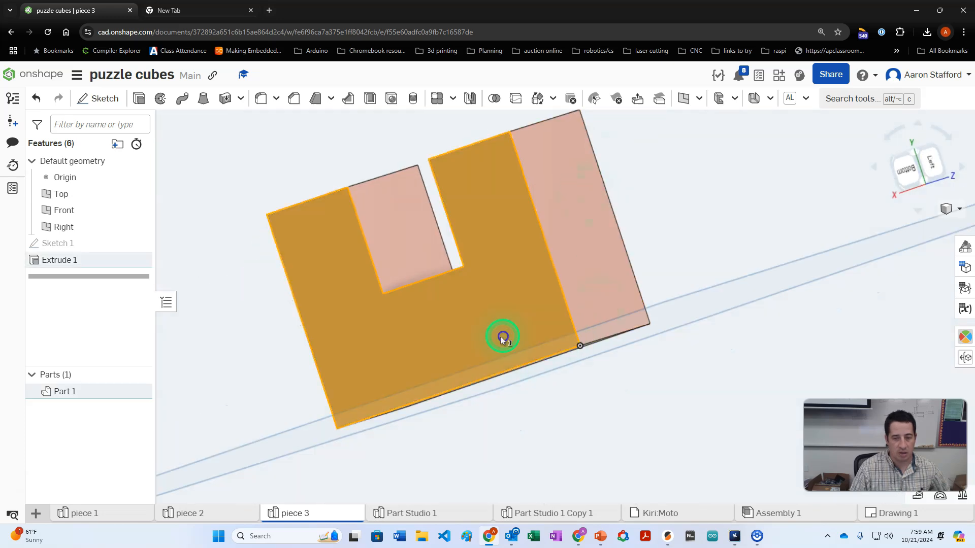
right_click_drag(531, 437, 594, 498)
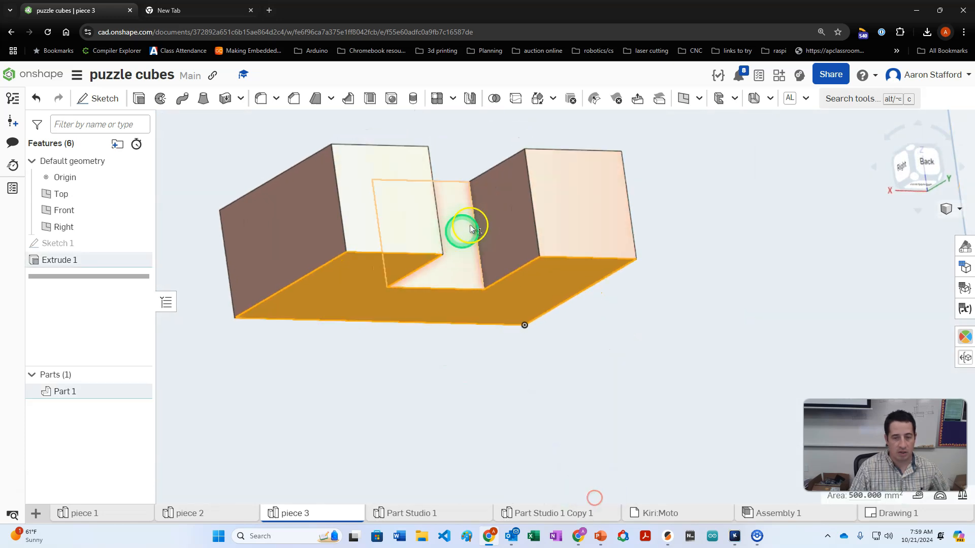
left_click(489, 227)
left_click(407, 222)
left_click(448, 268)
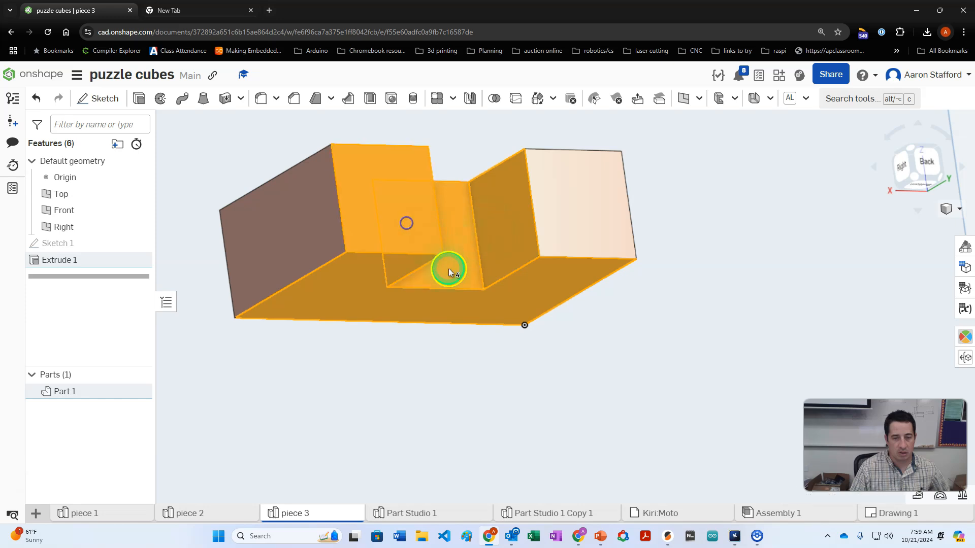
right_click_drag(448, 268, 397, 288)
left_click(374, 242)
left_click(497, 246)
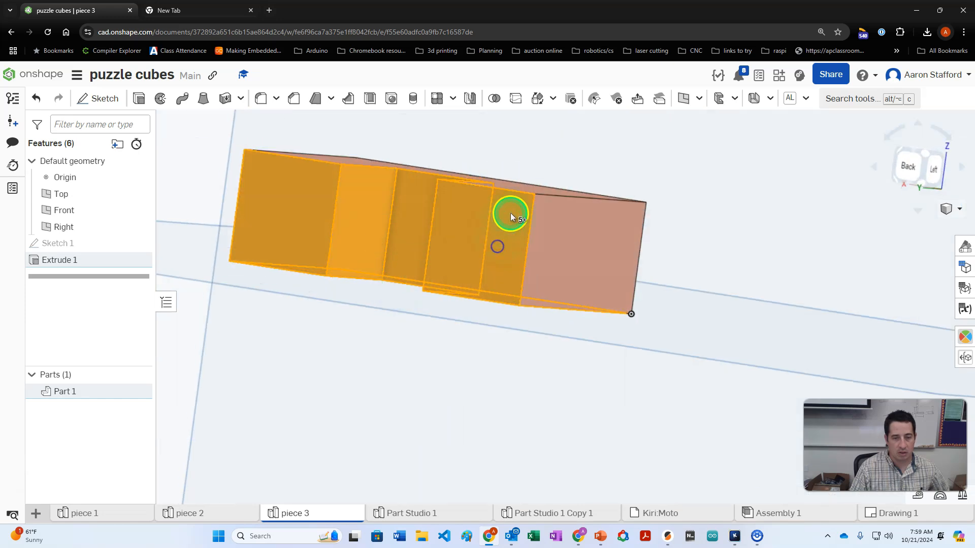
right_click_drag(511, 213, 496, 248)
left_click(522, 174)
scroll(508, 258, "down", 5)
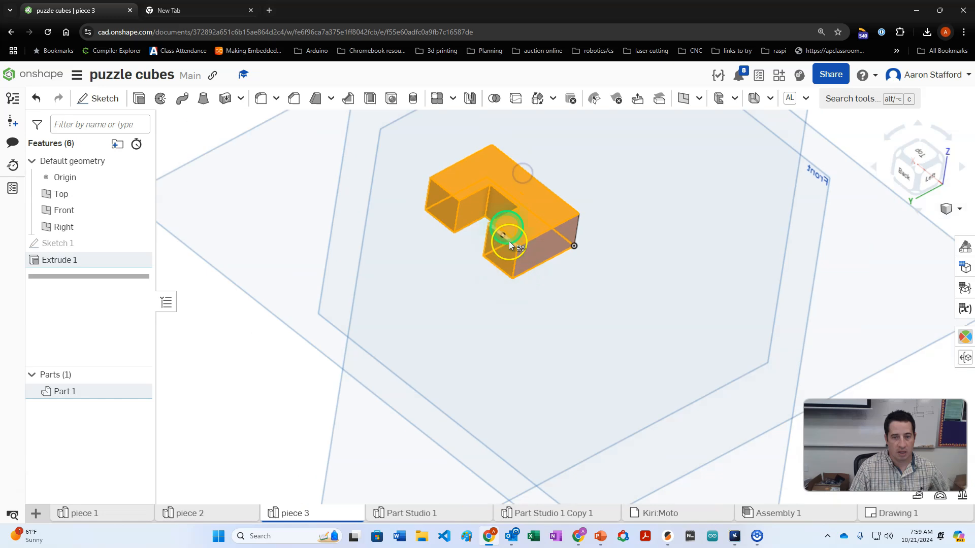
right_click(513, 180)
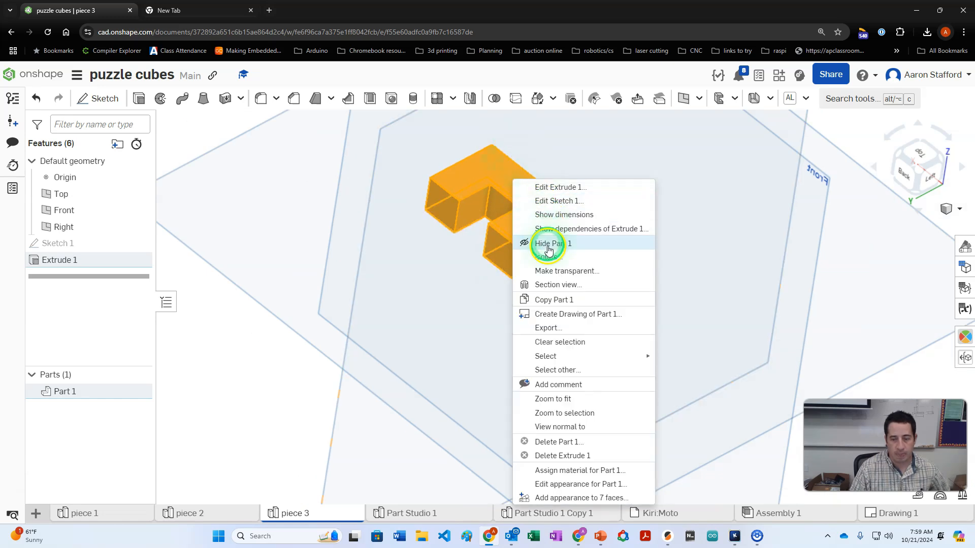
left_click(571, 499)
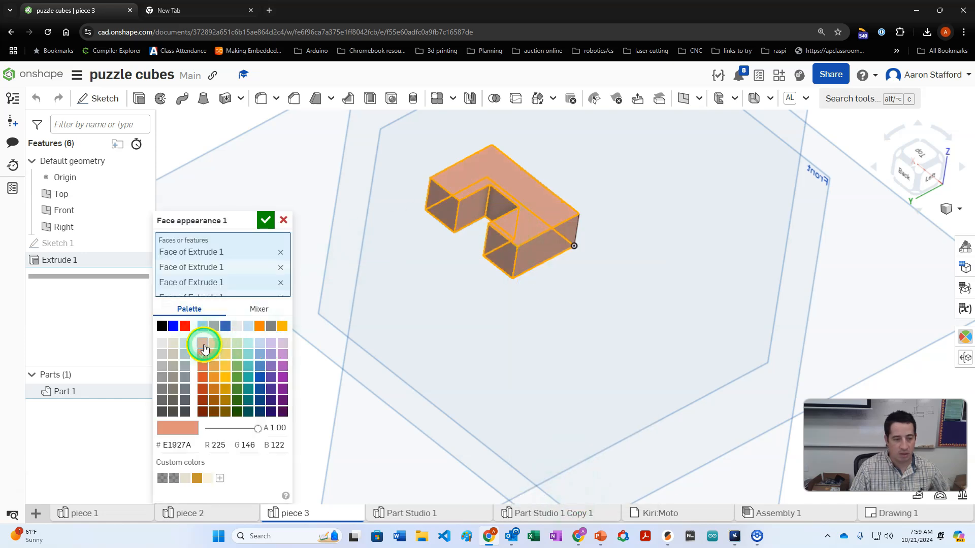
left_click(202, 344)
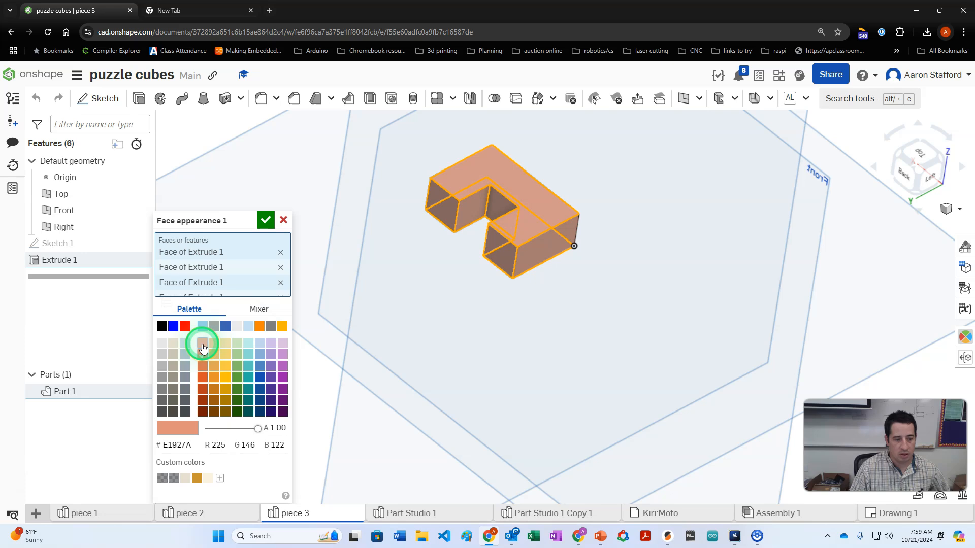
left_click(264, 222)
right_click_drag(488, 336, 529, 213)
left_click(36, 321)
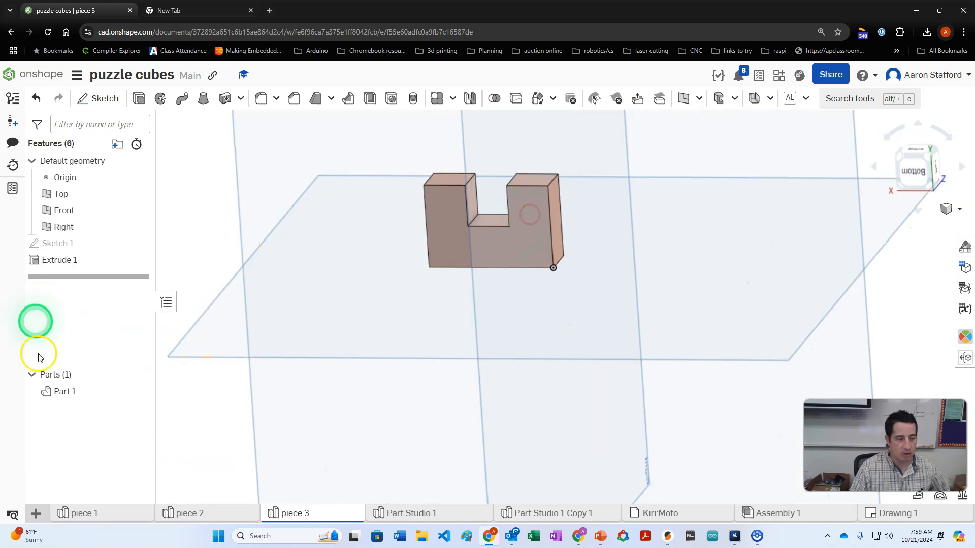
Change the appearance of Part 1 in piece 3 to the orange-red colour DD5228.
right_click(63, 391)
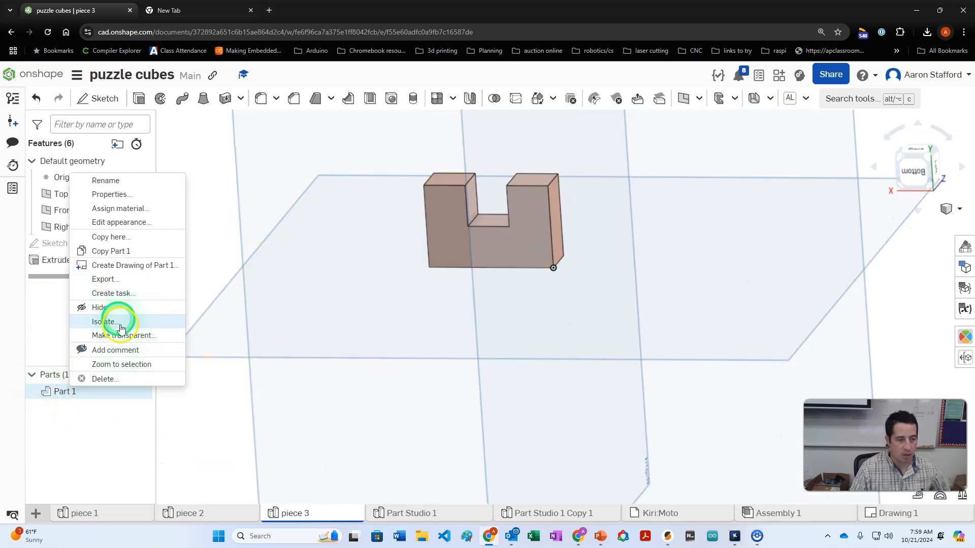
left_click(127, 220)
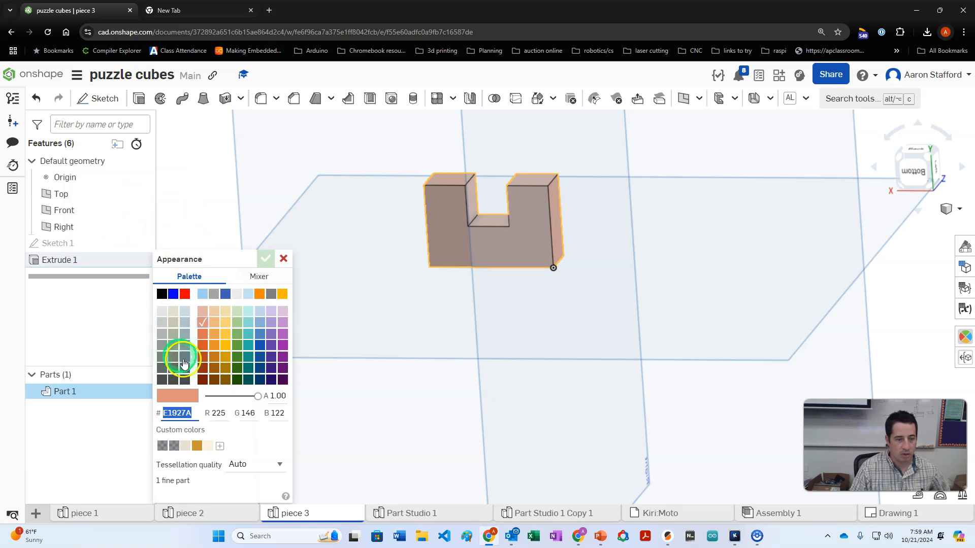
left_click(204, 345)
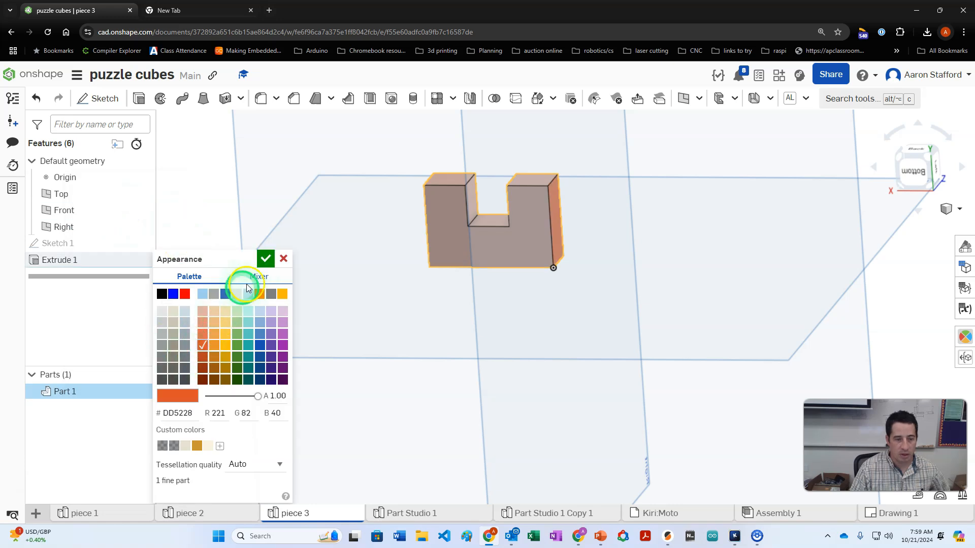
left_click(265, 258)
right_click_drag(618, 315, 440, 501)
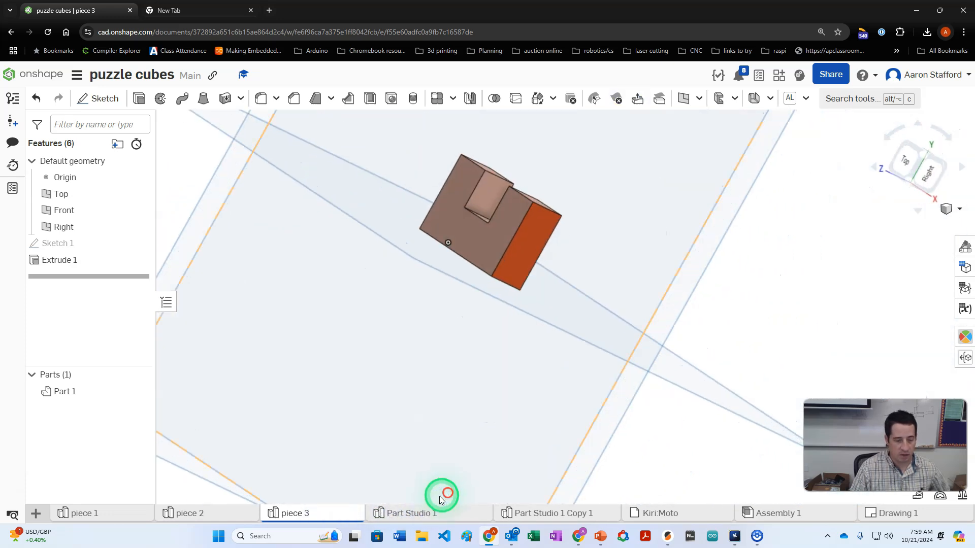
Open the piece 2 part studio and set Part 1's appearance to the orange colour E8922A.
left_click(192, 513)
right_click(57, 395)
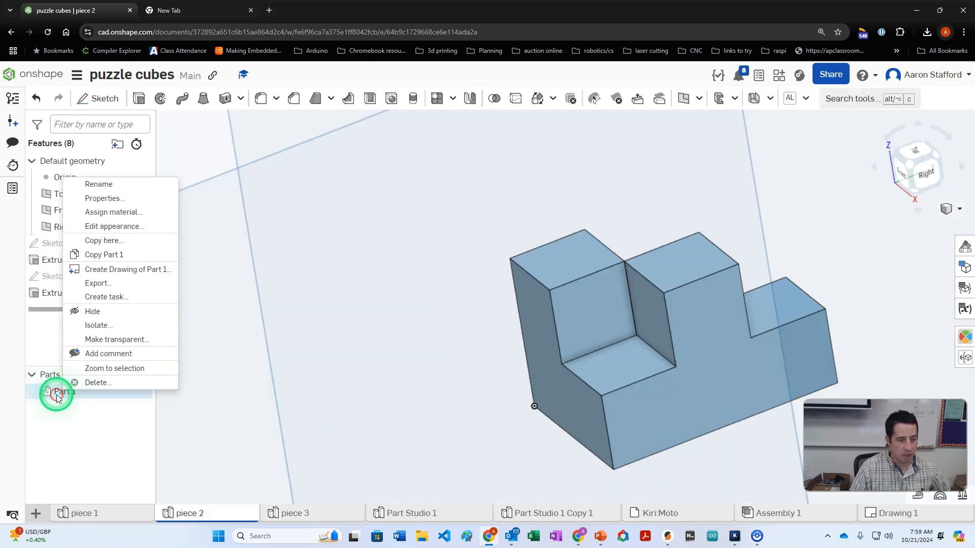
left_click(100, 229)
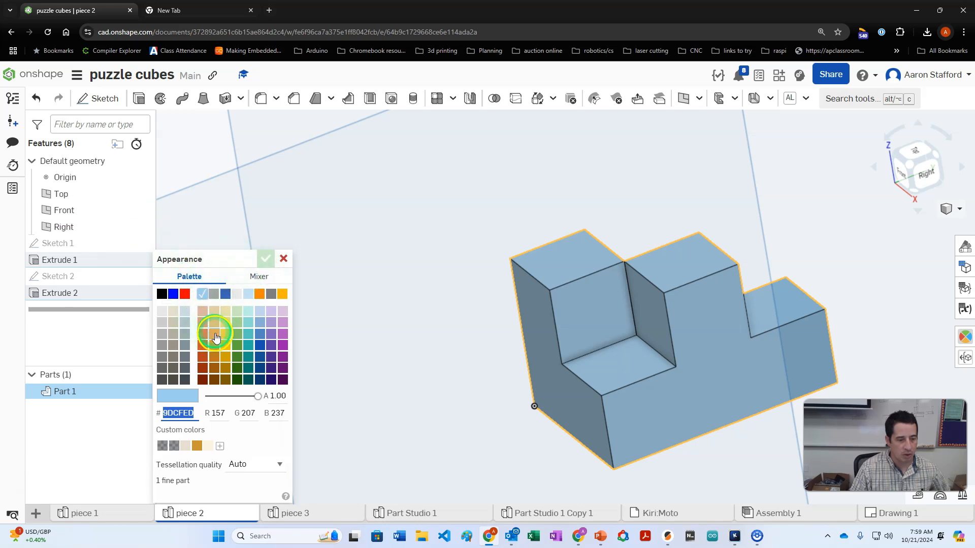
left_click(215, 346)
left_click(262, 262)
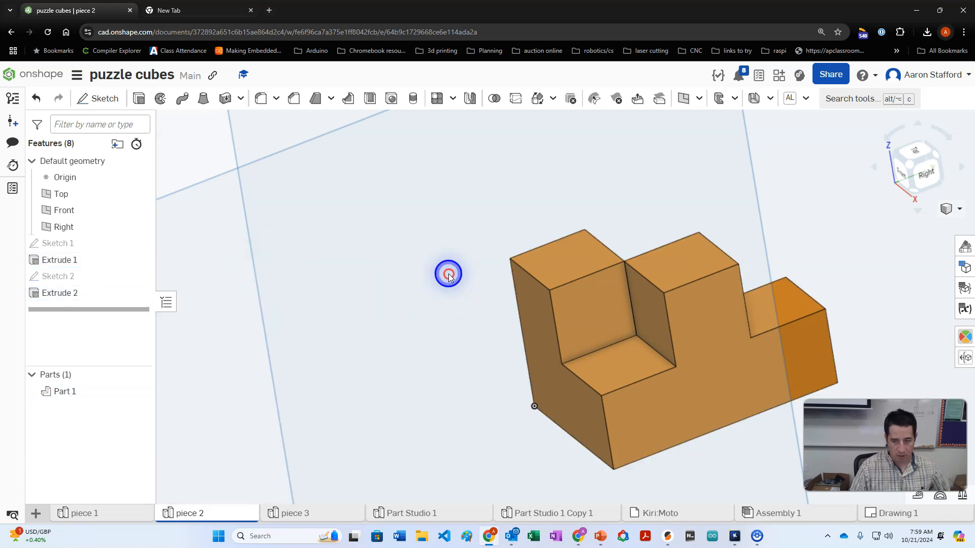
Select eight faces of the piece 2 part and apply a light orange EAB97D face appearance to them.
right_click_drag(448, 272, 439, 290)
left_click(596, 343)
right_click_drag(608, 379, 672, 342)
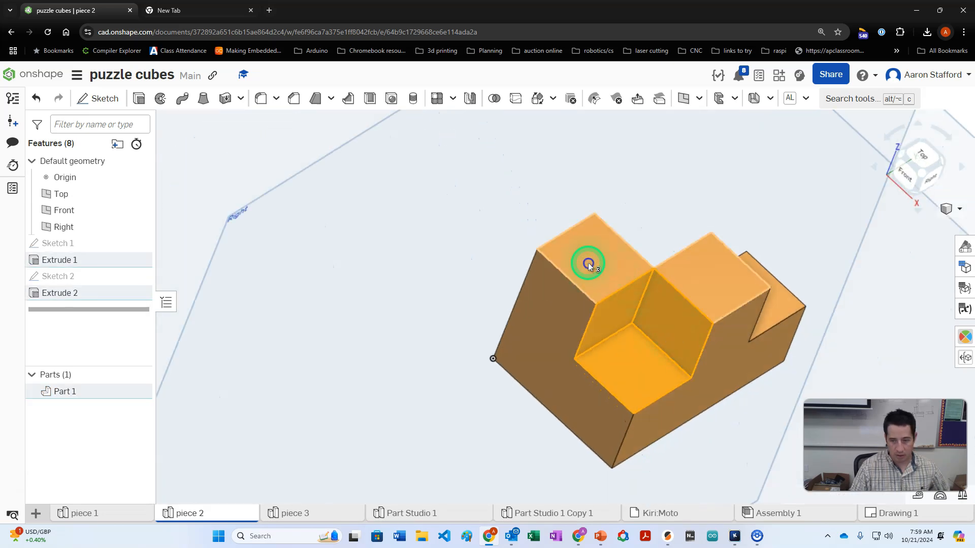
right_click_drag(688, 269, 711, 297)
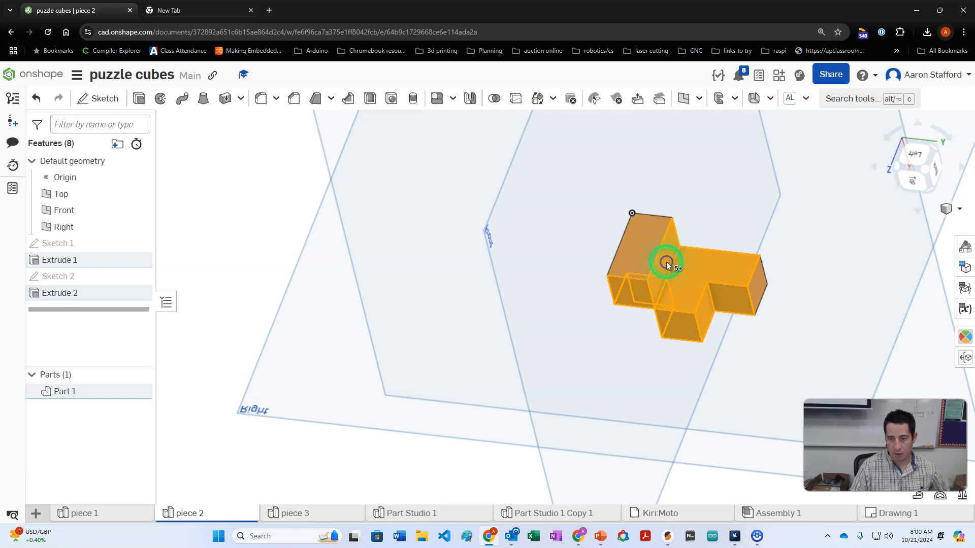
right_click(80, 397)
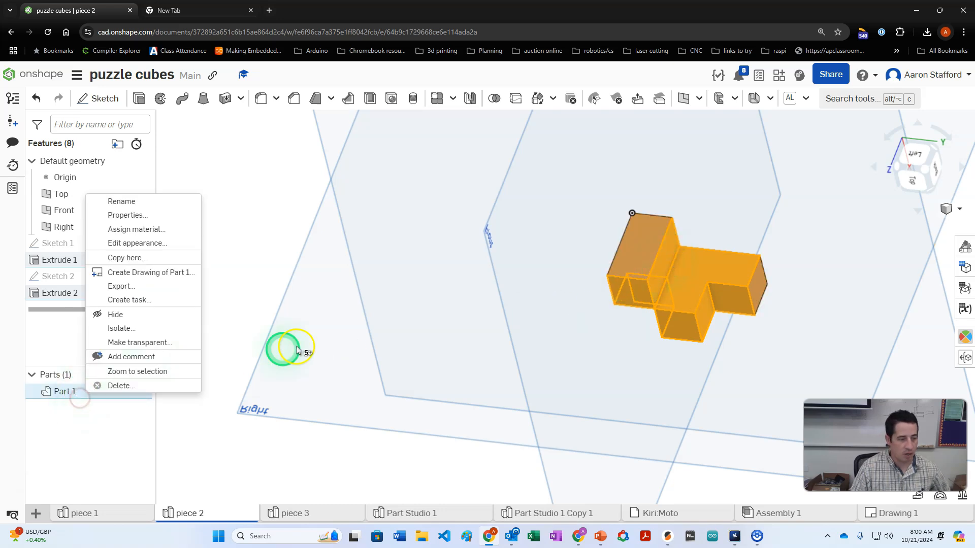
right_click(704, 265)
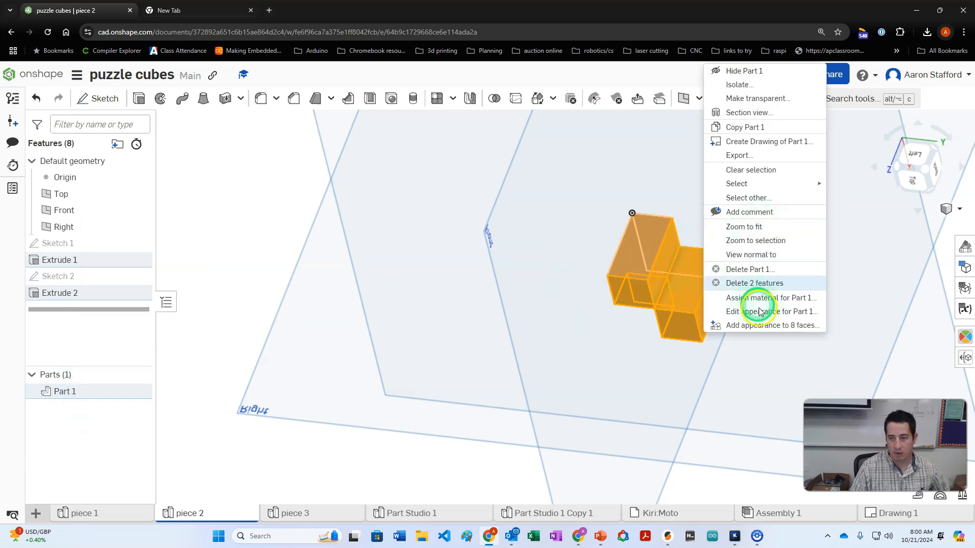
left_click(764, 327)
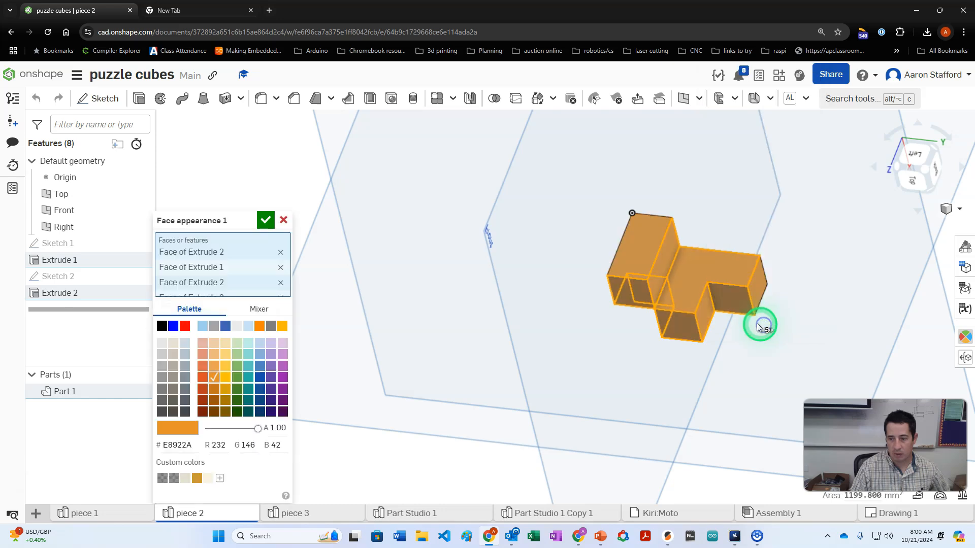
left_click(213, 358)
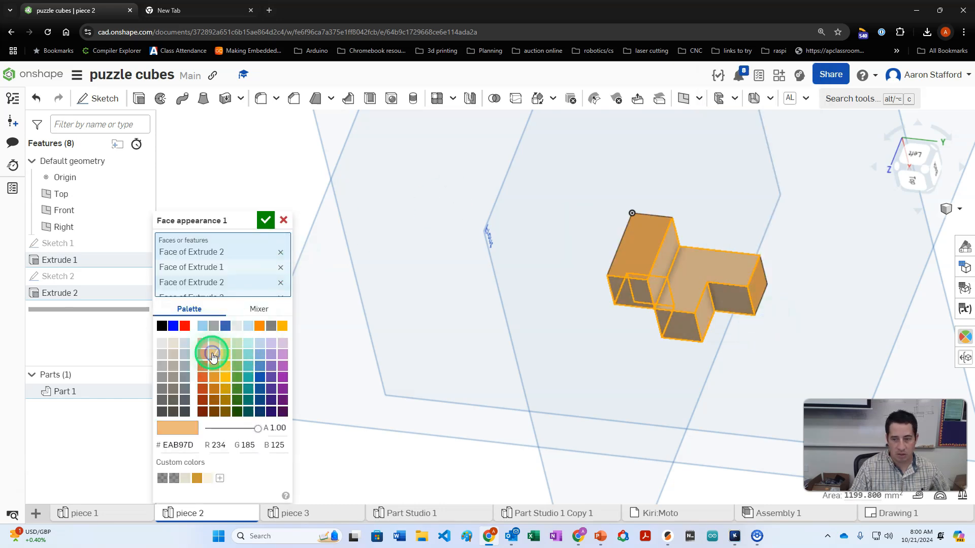
left_click(265, 220)
right_click_drag(565, 266, 720, 203)
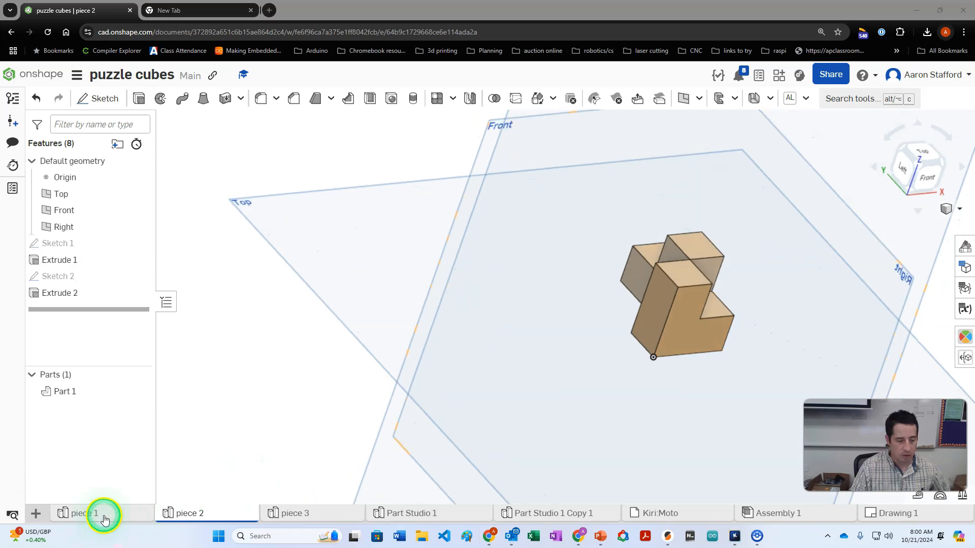
Open the piece 1 part studio and set Part 1's appearance to the teal colour 24B1A6.
left_click(100, 513)
left_click(79, 320)
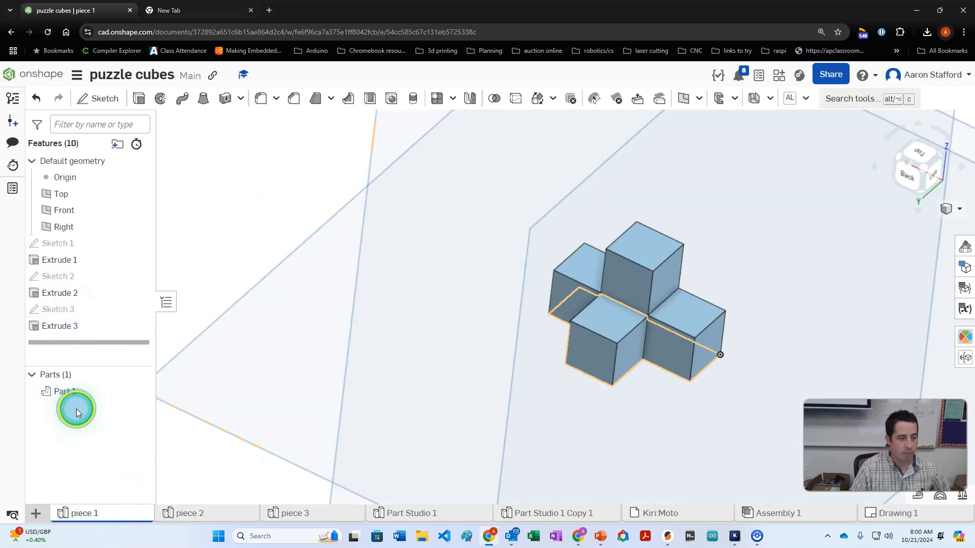
right_click(79, 393)
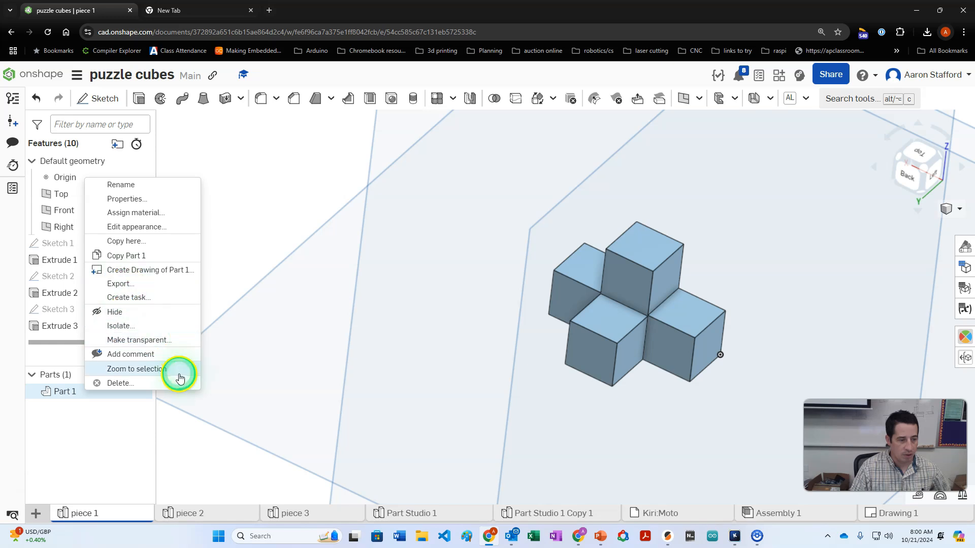
left_click(151, 227)
left_click(241, 310)
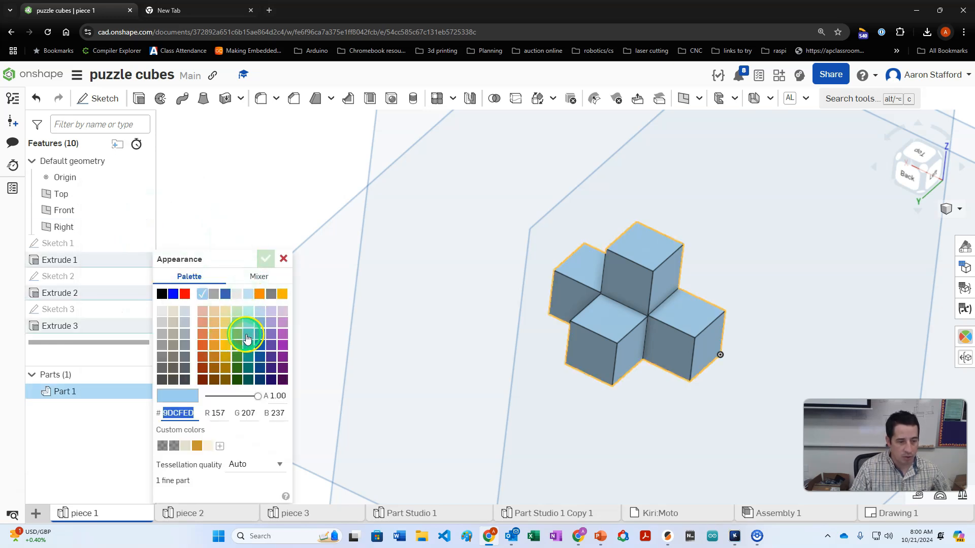
left_click(266, 259)
Select ten faces of the piece 1 part and apply a light teal 89DAD3 face appearance to them.
right_click_drag(587, 333, 577, 315)
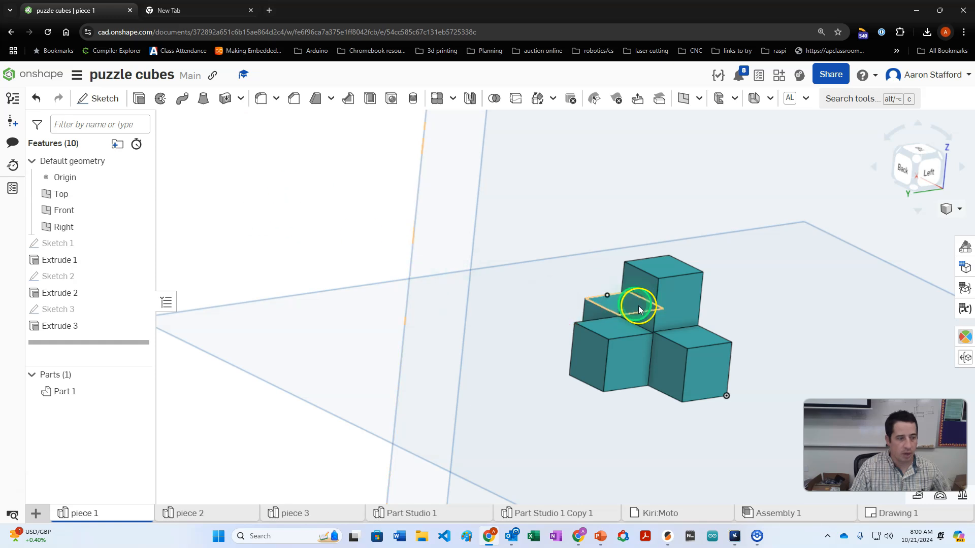
left_click(661, 364)
left_click(629, 355)
left_click(620, 331)
right_click_drag(561, 332, 601, 362)
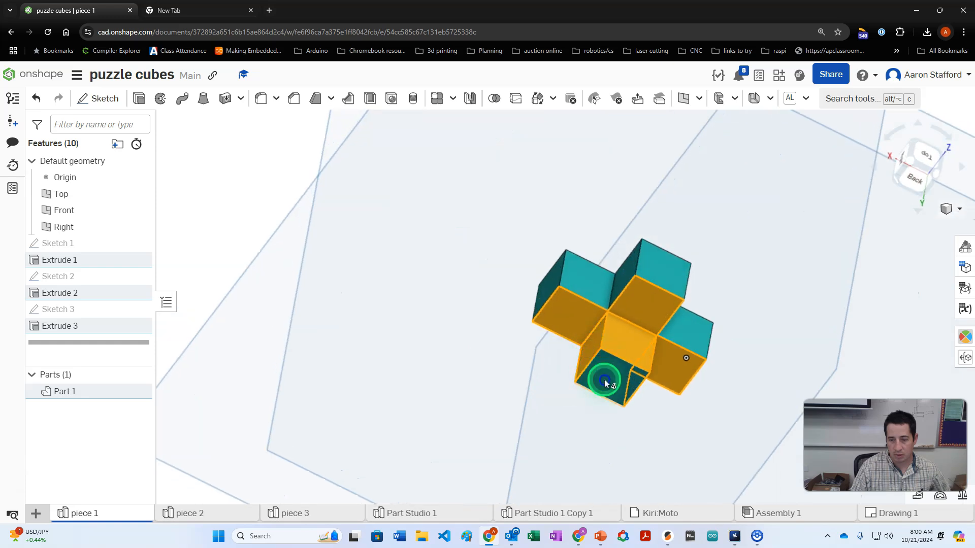
left_click(604, 380)
right_click_drag(636, 299, 674, 336)
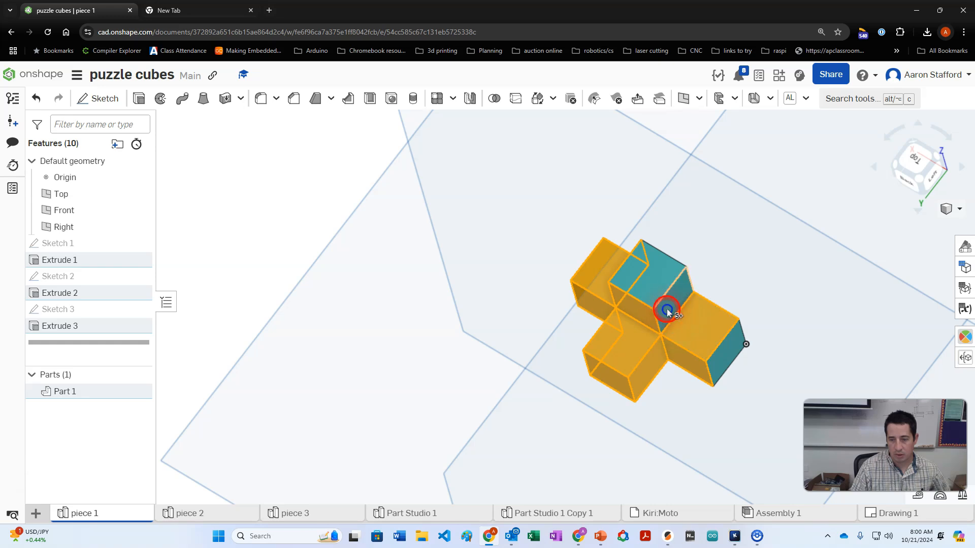
left_click(648, 294)
right_click(623, 347)
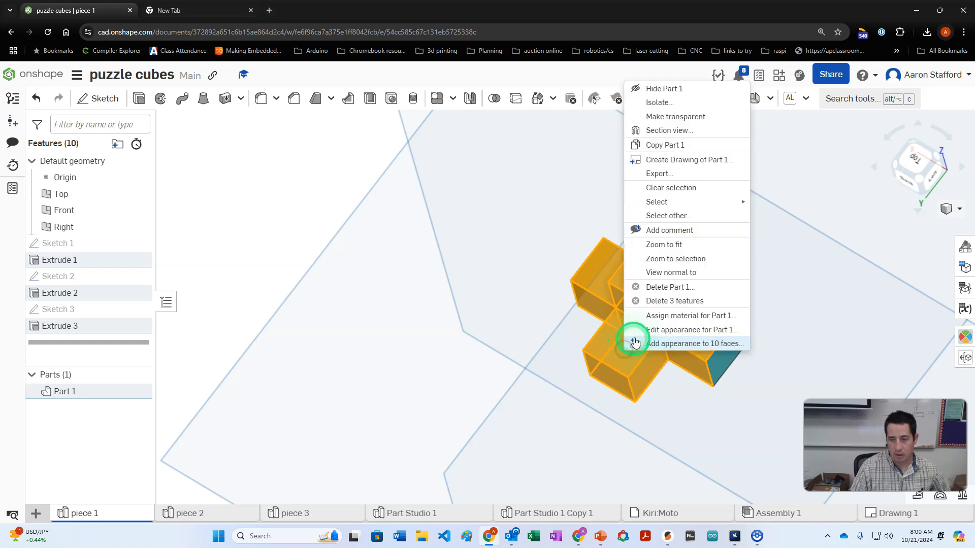
left_click(652, 343)
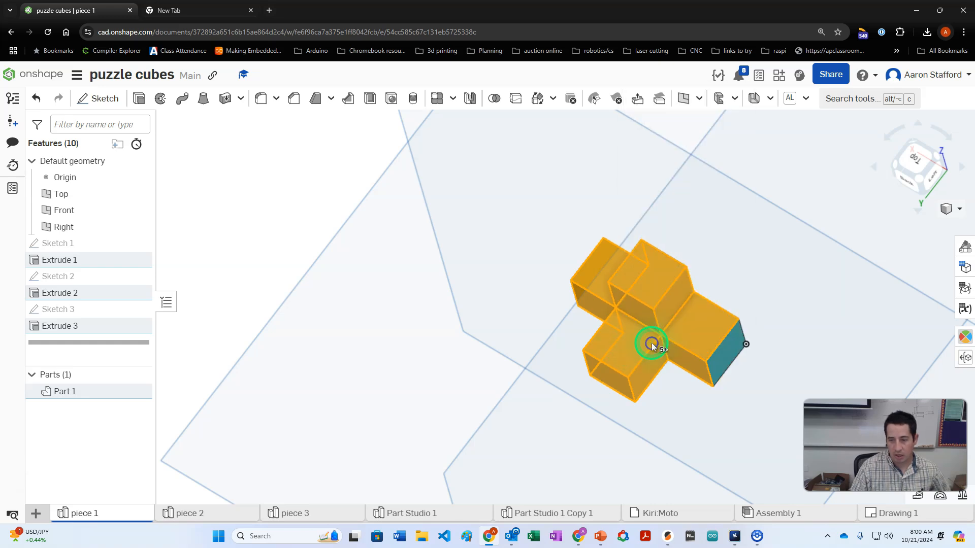
left_click(250, 357)
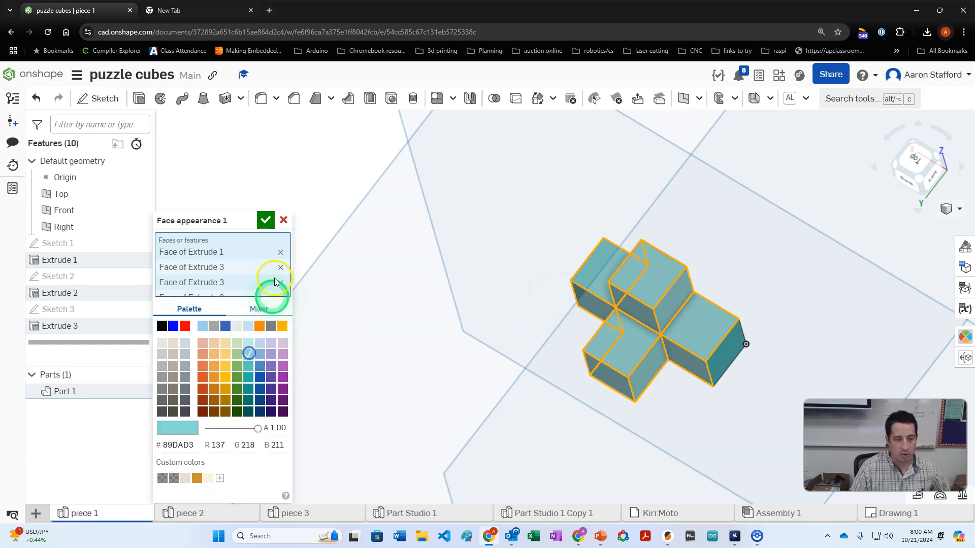
left_click(265, 220)
Inspect the piece 1 part from several sides and change Part 1's appearance to a darker teal from the palette.
right_click_drag(600, 420, 341, 402)
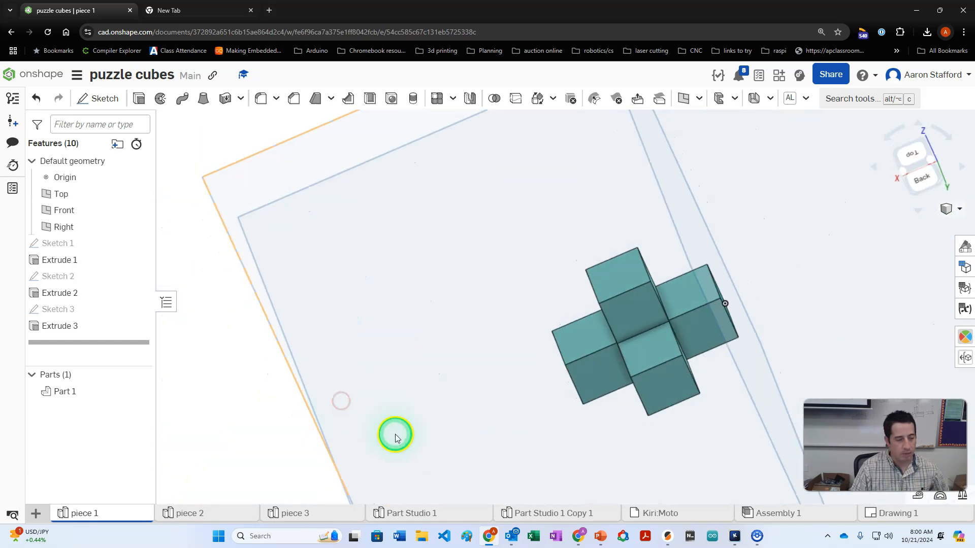
right_click_drag(289, 330, 490, 362)
right_click_drag(586, 320, 503, 442)
right_click(46, 394)
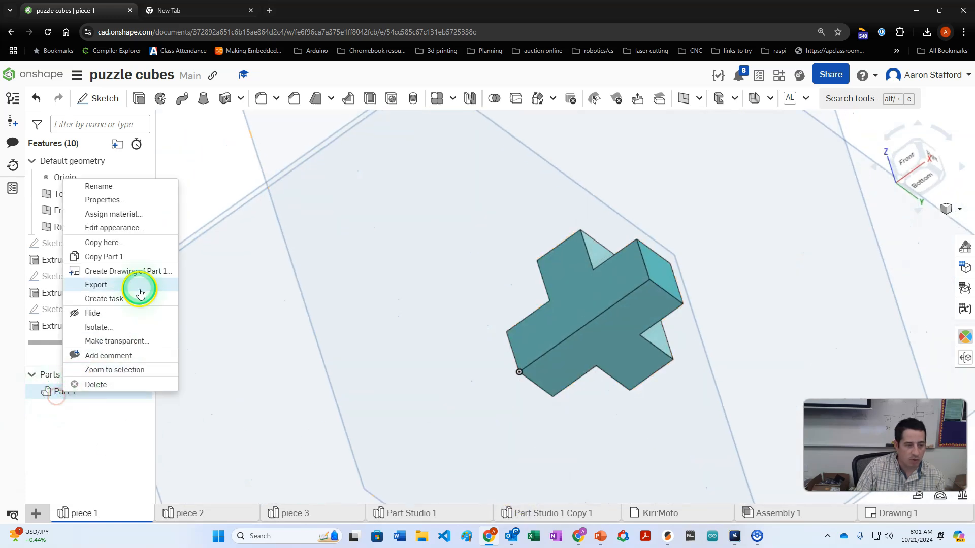
left_click(133, 229)
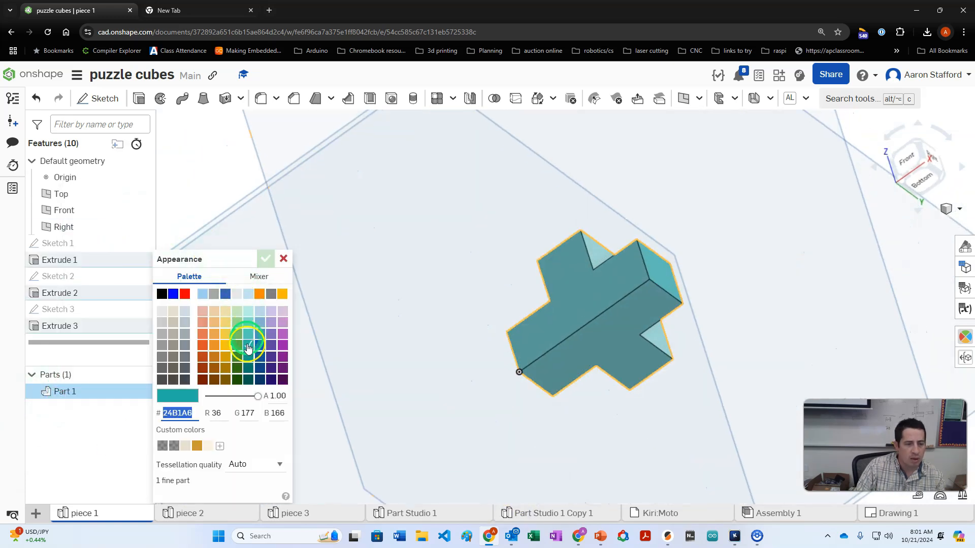
left_click(249, 362)
left_click(265, 261)
right_click_drag(641, 269, 496, 406)
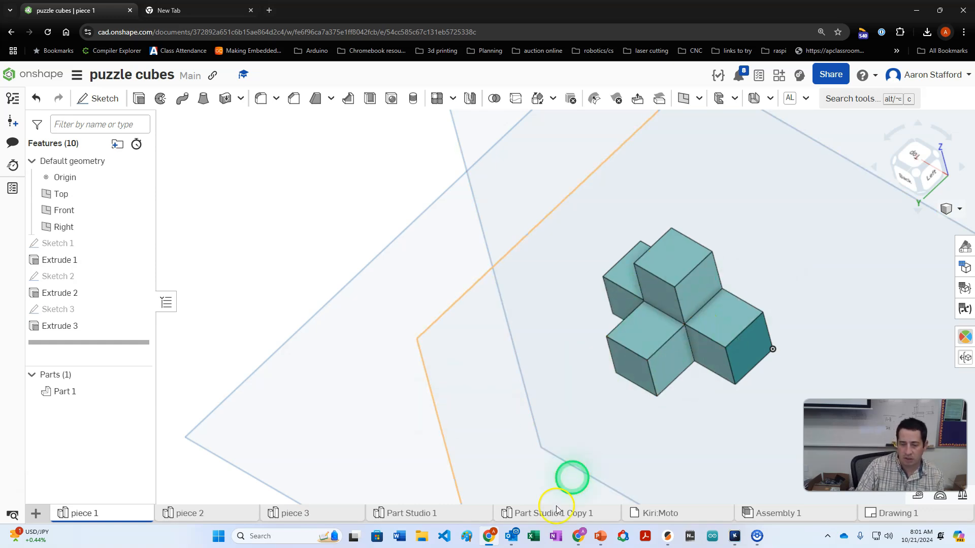
Switch to PrusaSlicer to view the sliced piece's layer lines, and return to the piece 1 studio in Onshape.
left_click(669, 537)
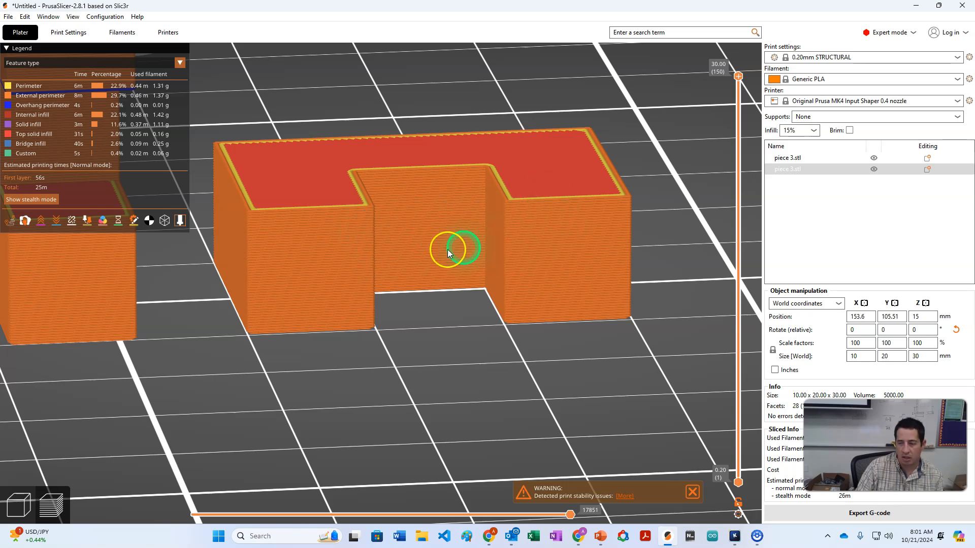
mouse_move(488, 542)
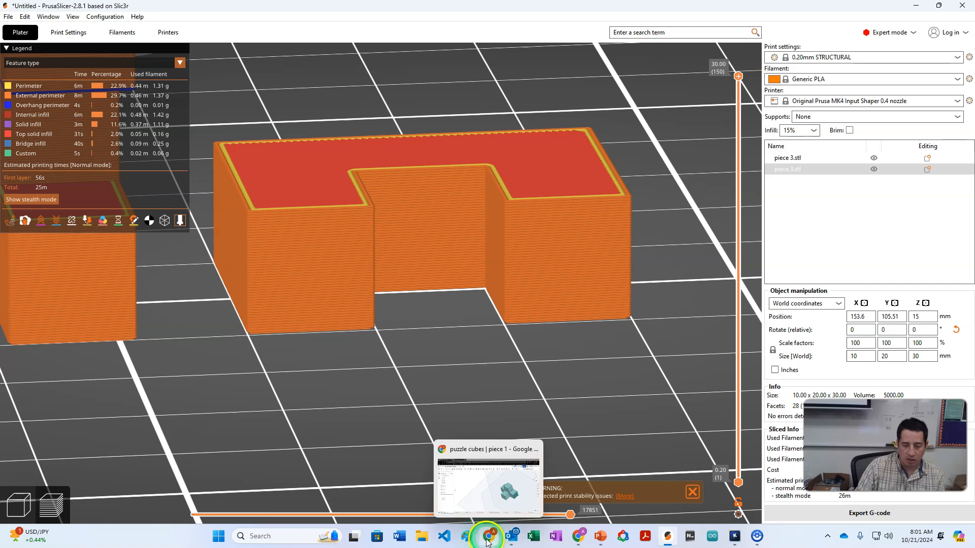
left_click(492, 506)
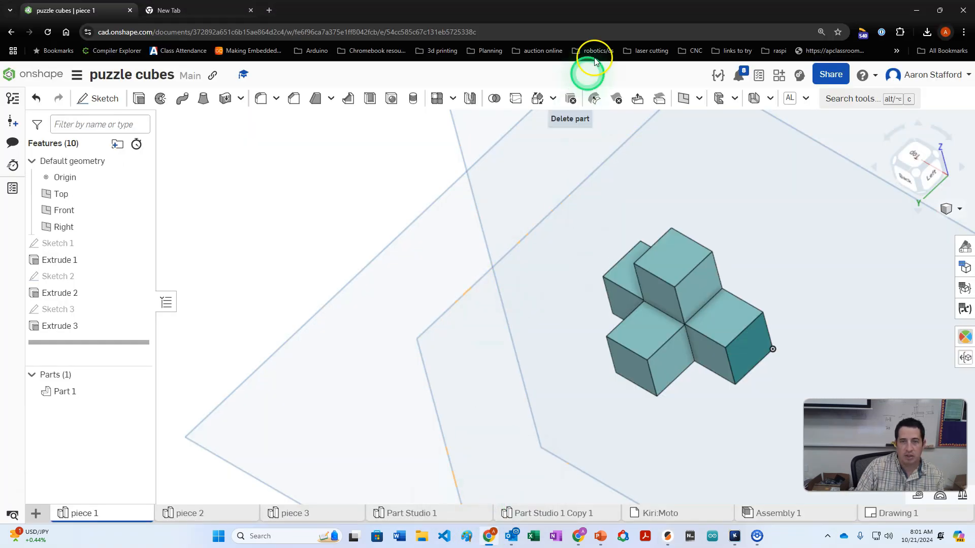
Start a Move face feature on piece 1 with a blind offset distance of 1 mm.
left_click(637, 97)
left_click_drag(827, 146, 332, 136)
left_click(421, 215)
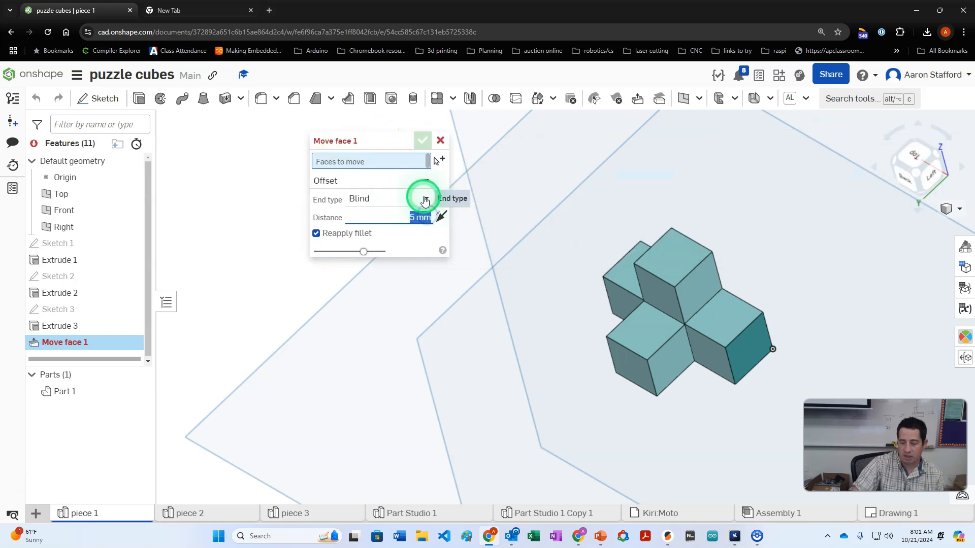
type("1")
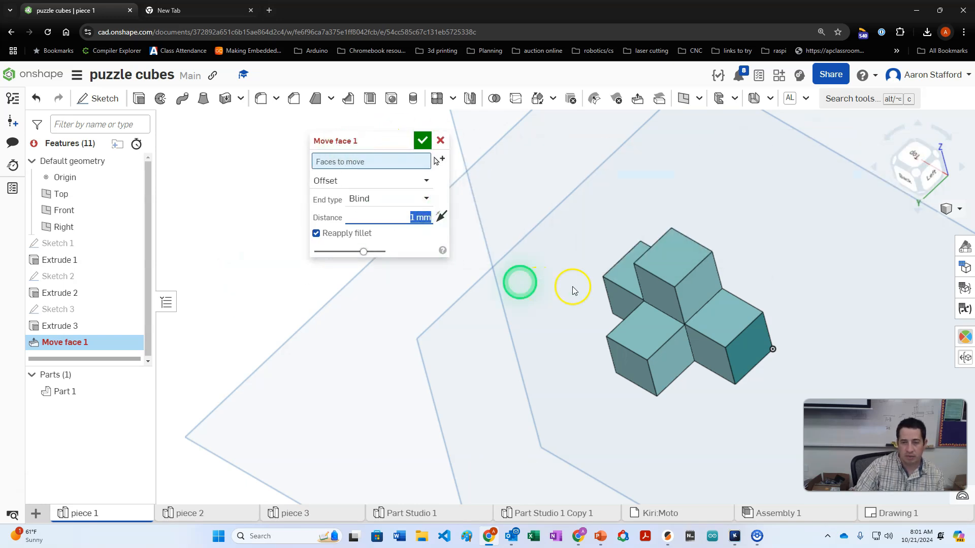
Select eight outer faces of piece 1's cubes, from Extrude 1, Extrude 2 and Extrude 3, as the faces to move.
left_click(665, 254)
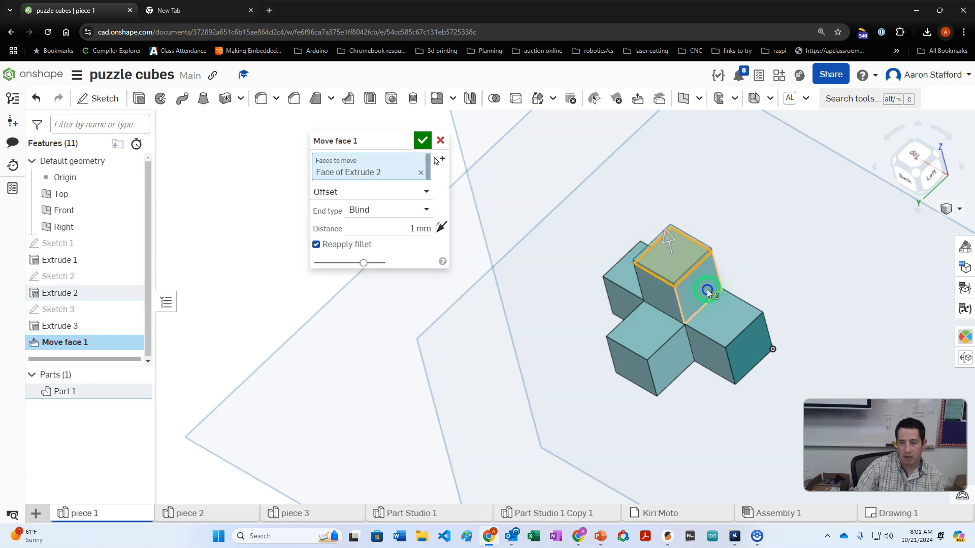
left_click(721, 317)
left_click(666, 313)
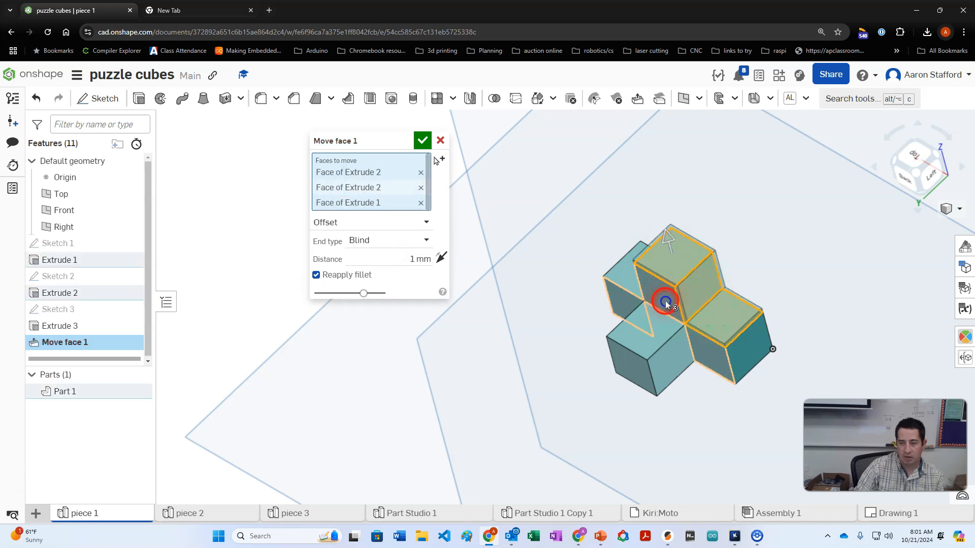
left_click(626, 286)
left_click(642, 332)
left_click(654, 356)
left_click(659, 361)
right_click_drag(659, 362, 645, 379)
left_click(634, 379)
scroll(659, 403, "down", 3)
scroll(715, 364, "up", 3)
right_click_drag(716, 369, 731, 335)
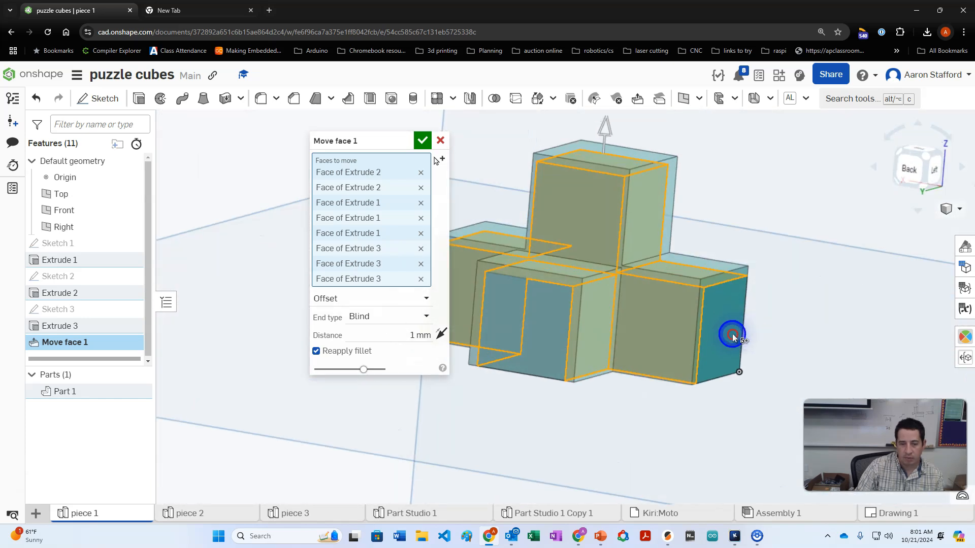
Reverse the Move face offset direction on piece 1 so the selected faces move inward.
left_click(440, 336)
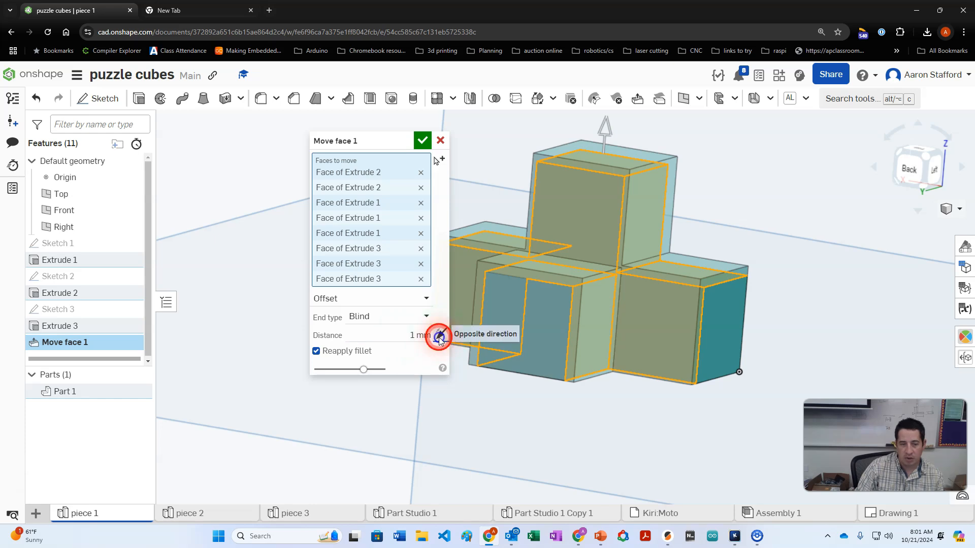
right_click_drag(570, 359, 635, 405)
left_click(440, 343)
Replace the Move face distance with #offset, creating a new length variable named offset with a value of 0.1 mm.
left_click(418, 335)
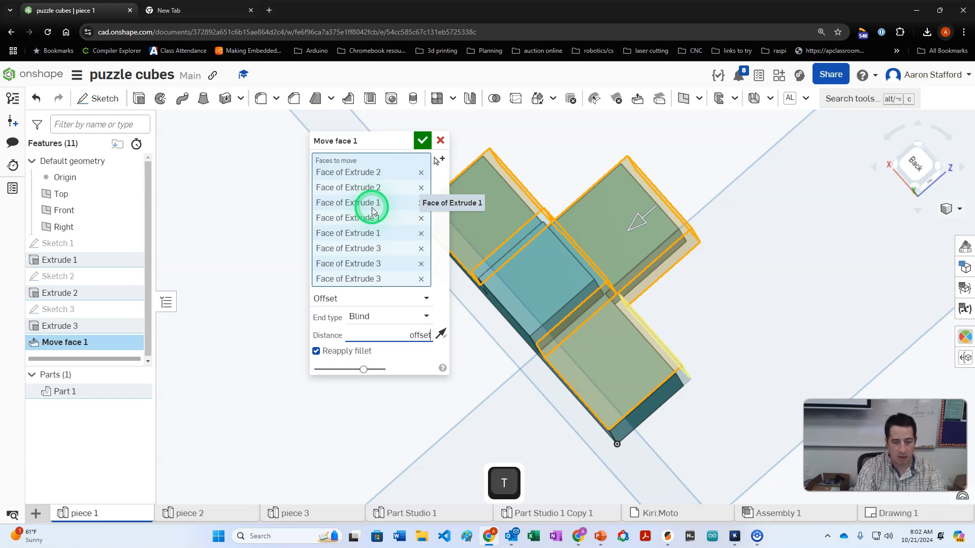
key("BackSpace")
key("BackSpace")
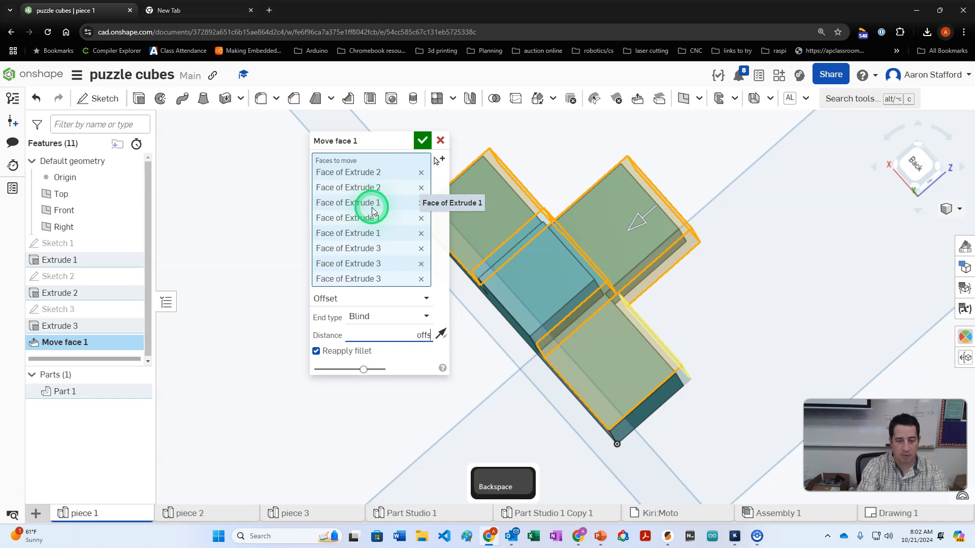
type("#")
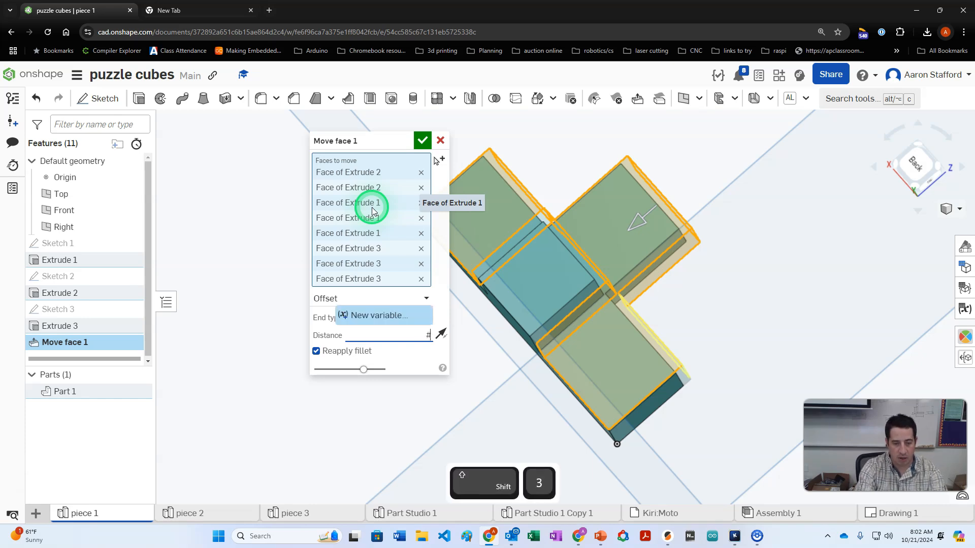
type("offse")
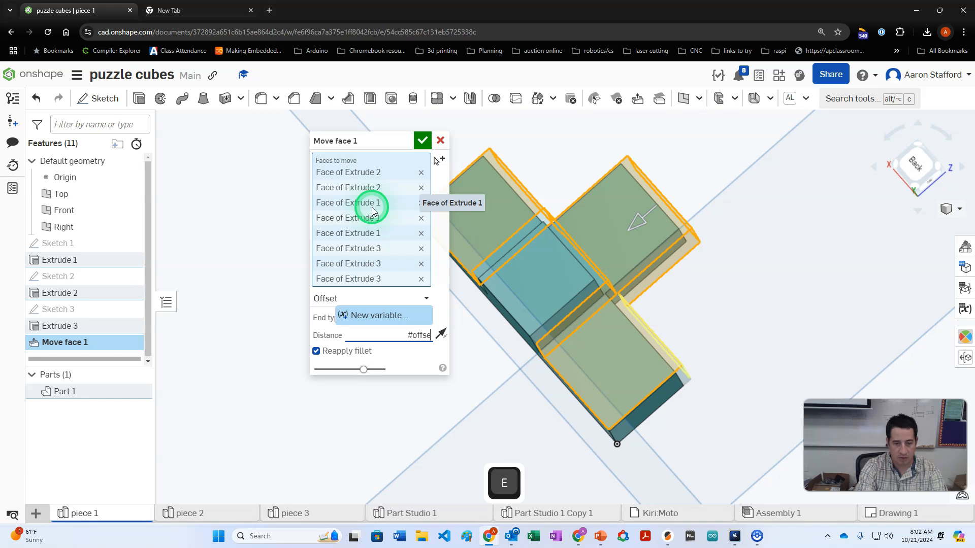
type("t")
left_click(379, 316)
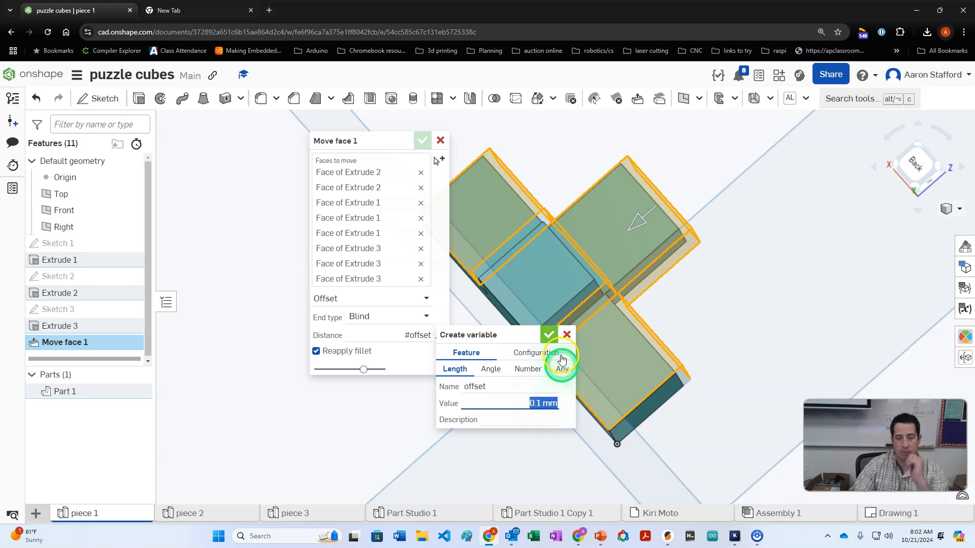
left_click(552, 335)
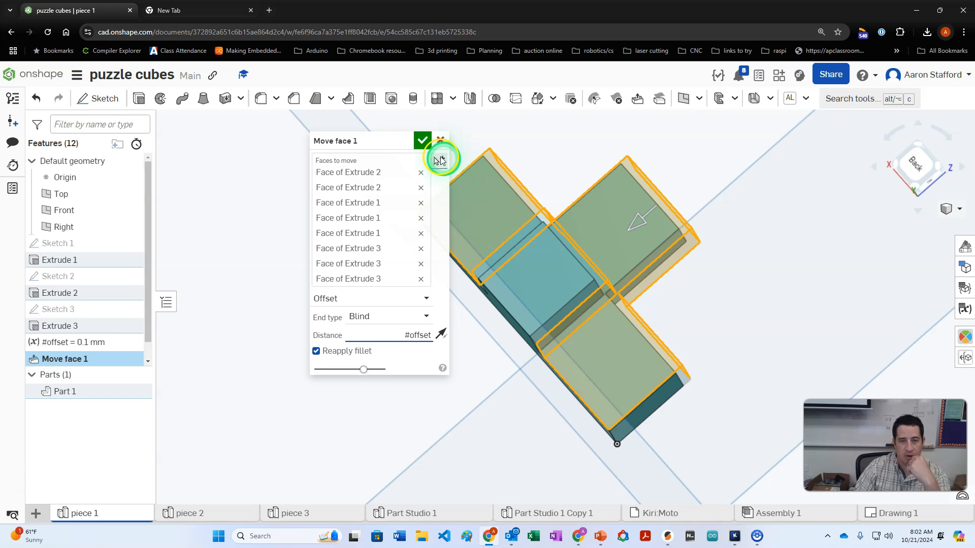
Accept the Move face feature on piece 1 and reorder the offset variable above Sketch 1 in the feature list.
left_click(425, 142)
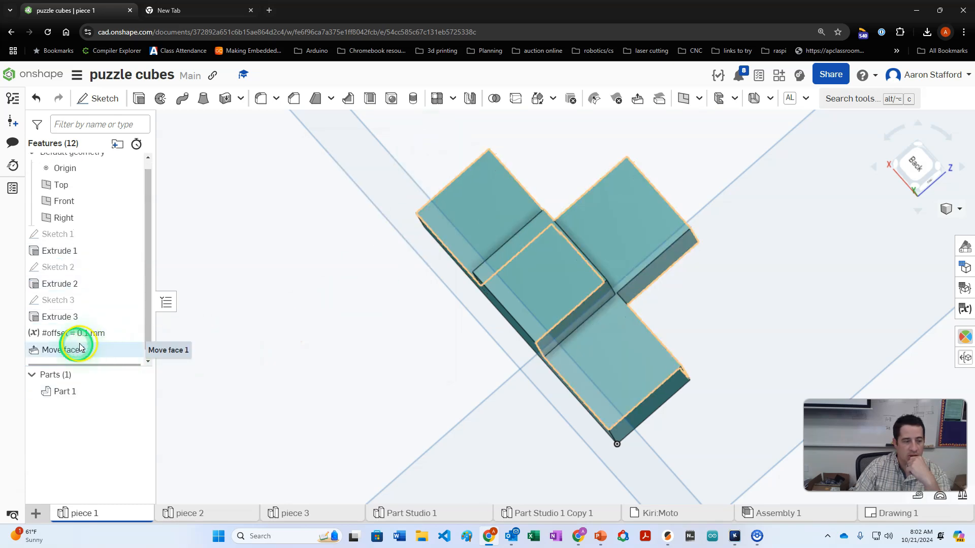
left_click_drag(75, 337, 77, 231)
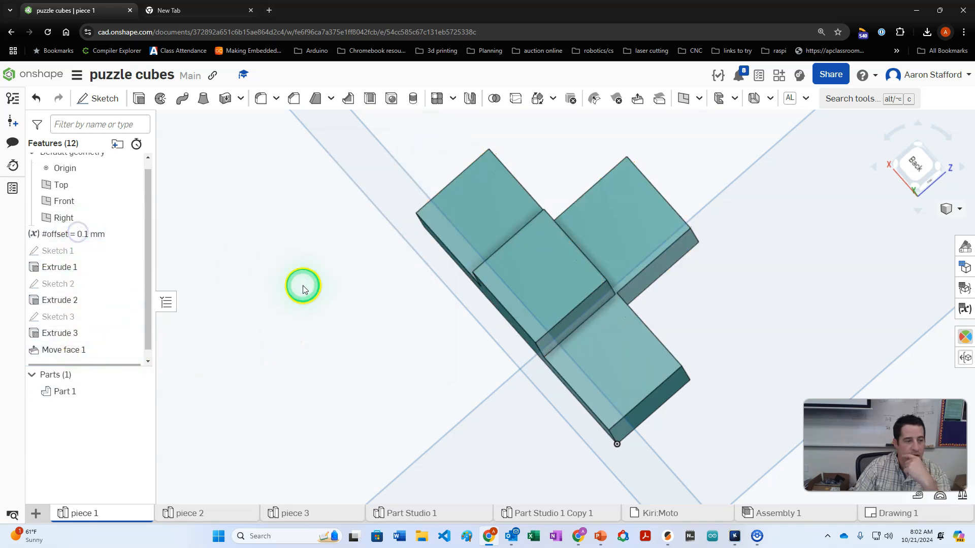
right_click_drag(302, 285, 289, 293)
Set piece 1's offset variable to 1 mm and accept it to exaggerate the face offset.
left_click(81, 238)
double_click(78, 237)
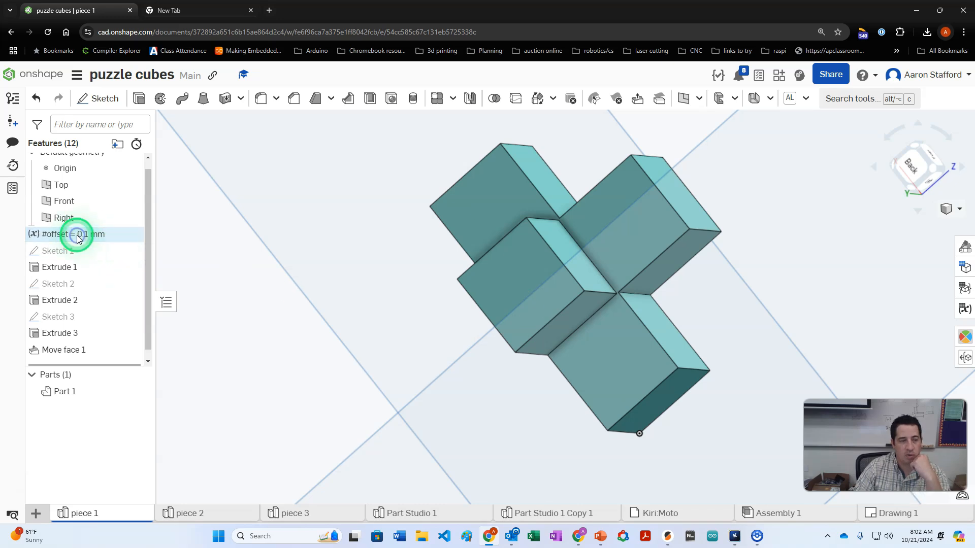
type("1")
key("Return")
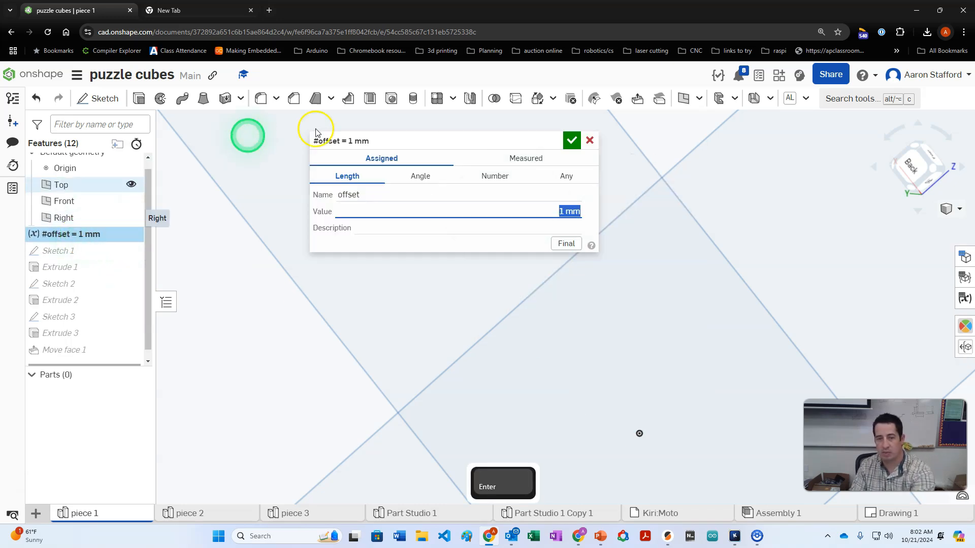
left_click(579, 145)
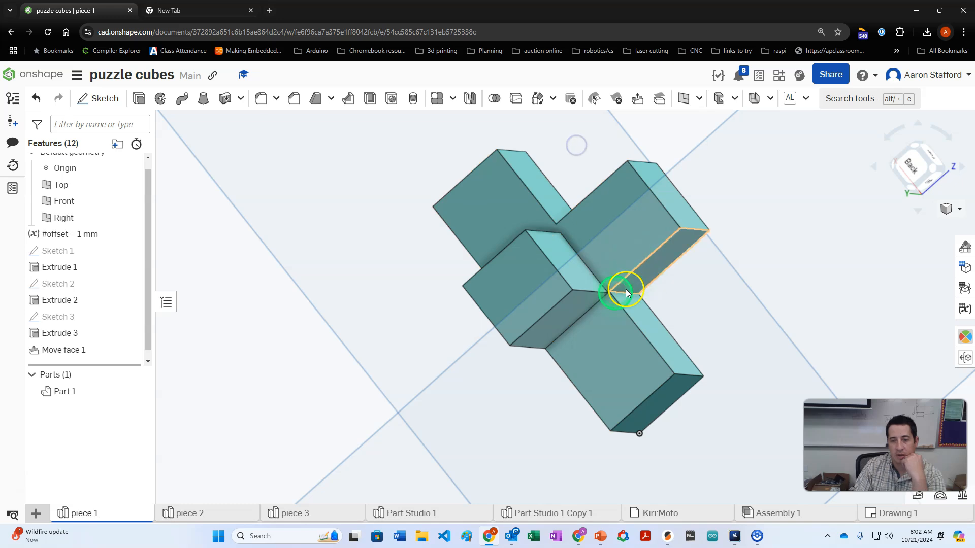
mouse_move(577, 351)
right_mouse_down()
mouse_move(605, 359)
mouse_move(582, 333)
mouse_move(598, 353)
mouse_move(580, 353)
mouse_move(605, 366)
mouse_move(574, 349)
right_mouse_up()
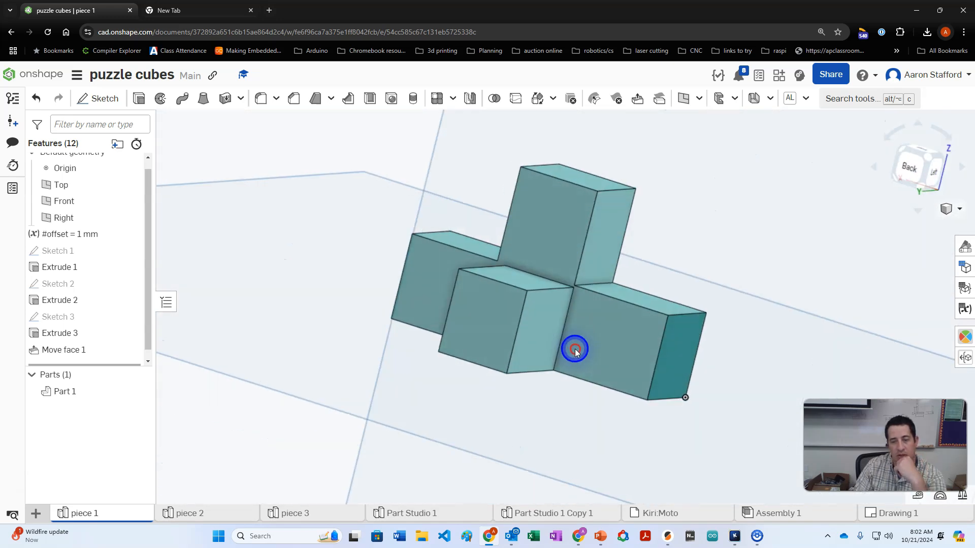
Edit piece 1's Move face 1 feature, pick the dark side face of the upper cube, and accept.
double_click(85, 350)
right_click_drag(405, 405, 476, 408)
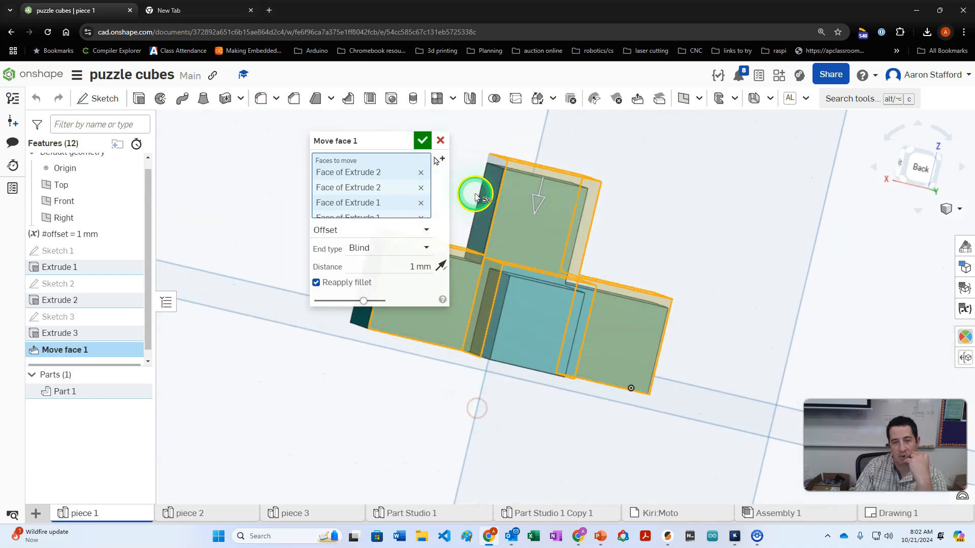
left_click(482, 205)
right_click_drag(463, 410, 491, 427)
left_click(420, 139)
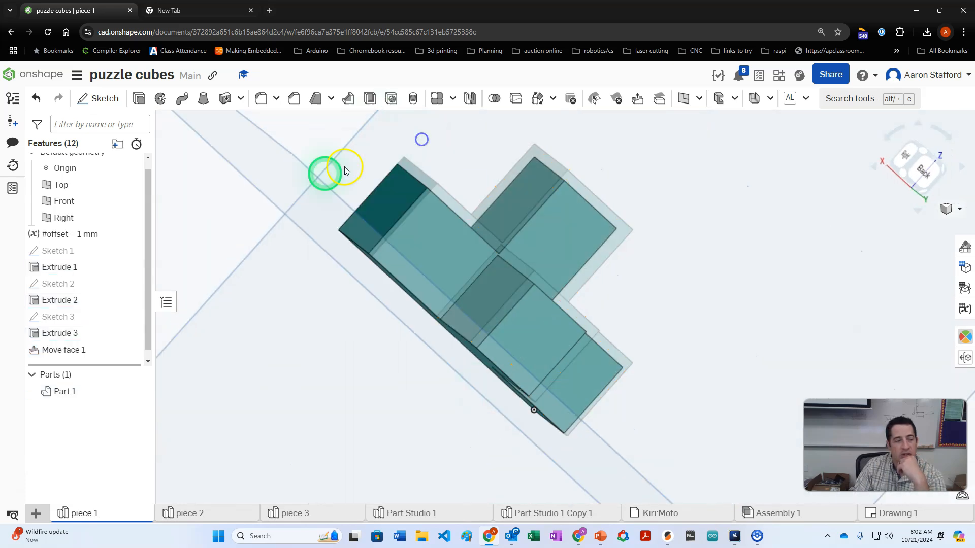
Set piece 1's offset variable to 0.1 mm, accept it, and check the part from another side.
double_click(98, 234)
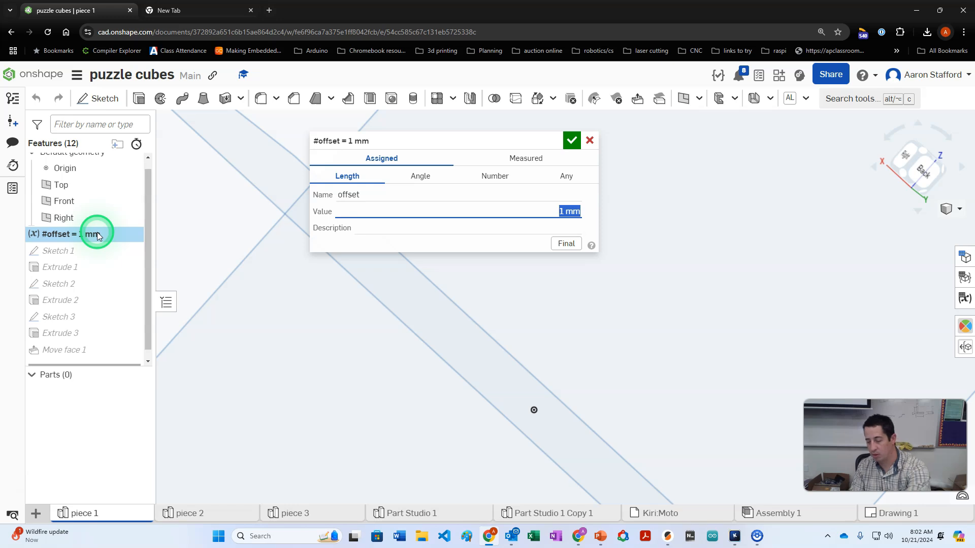
type("0.1")
key("Return")
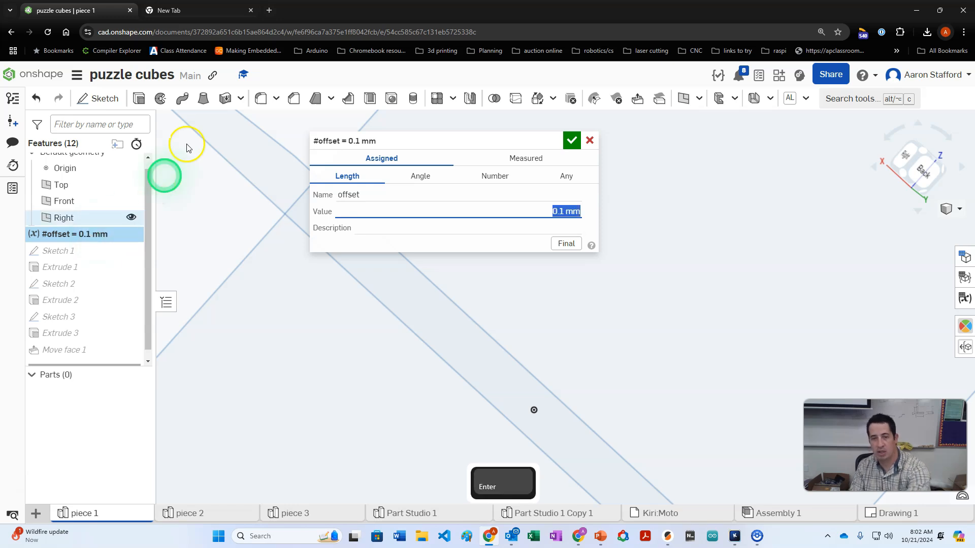
left_click(572, 143)
scroll(723, 270, "down", 3)
scroll(725, 275, "up", 3)
right_click_drag(725, 274, 673, 287)
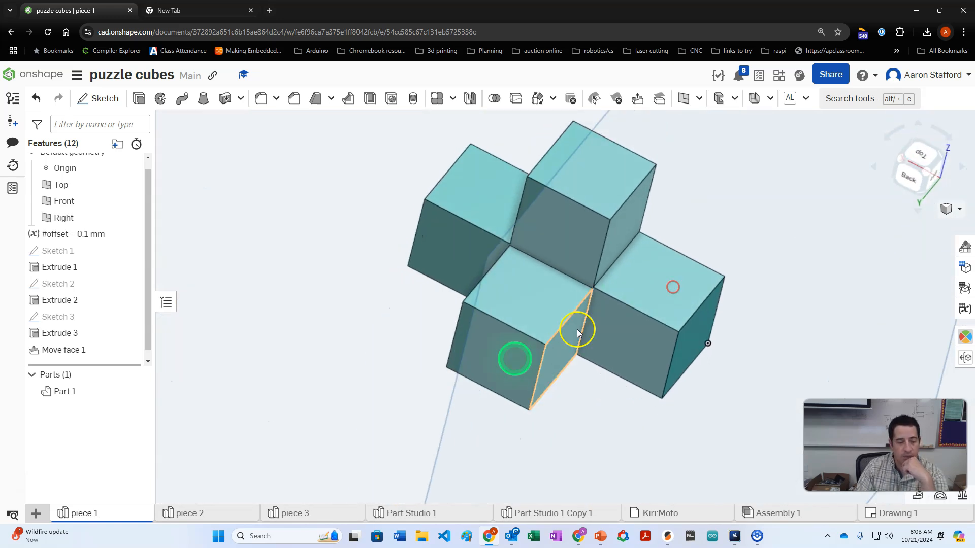
In the piece 2 studio, create a length variable named offset with value 0.1 mm and move it above Sketch 1.
left_click(190, 515)
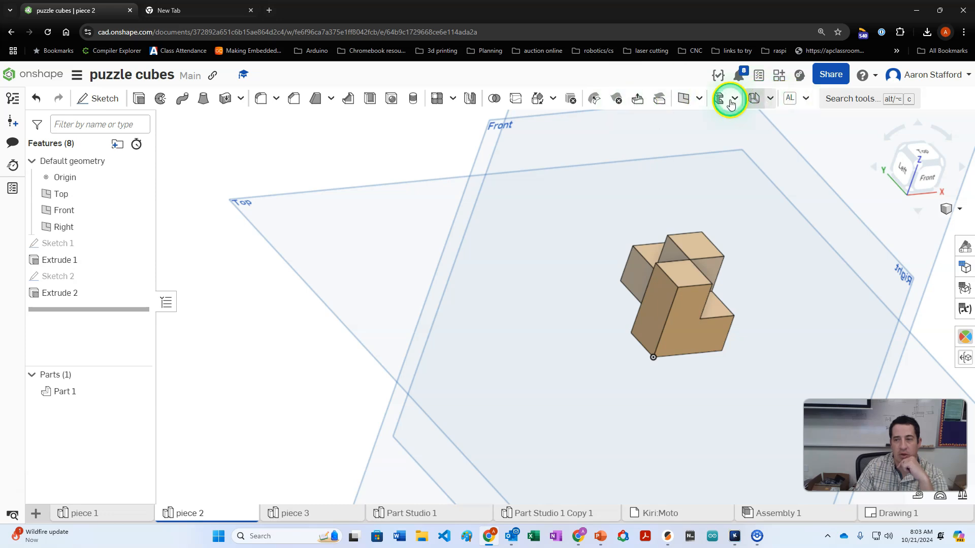
left_click(701, 98)
scroll(718, 345, "down", 3)
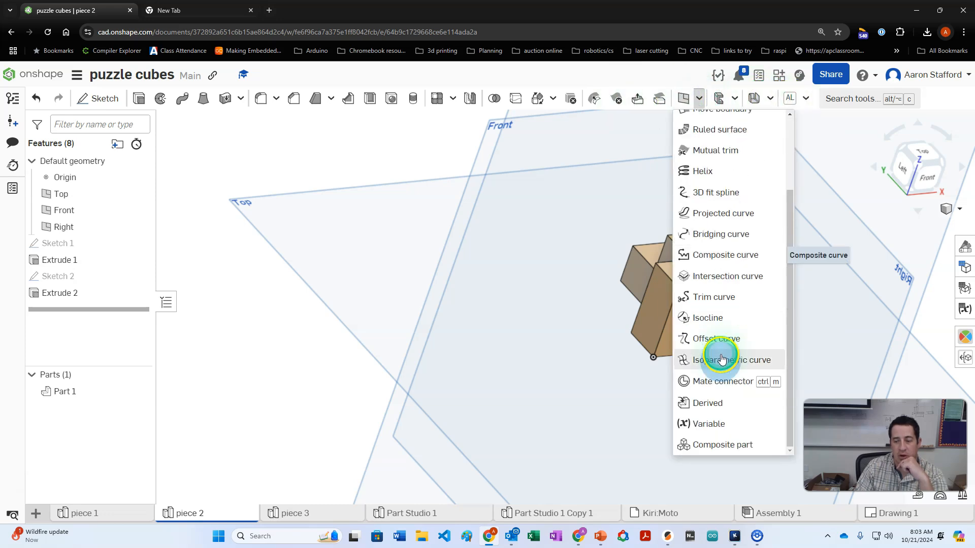
left_click(700, 420)
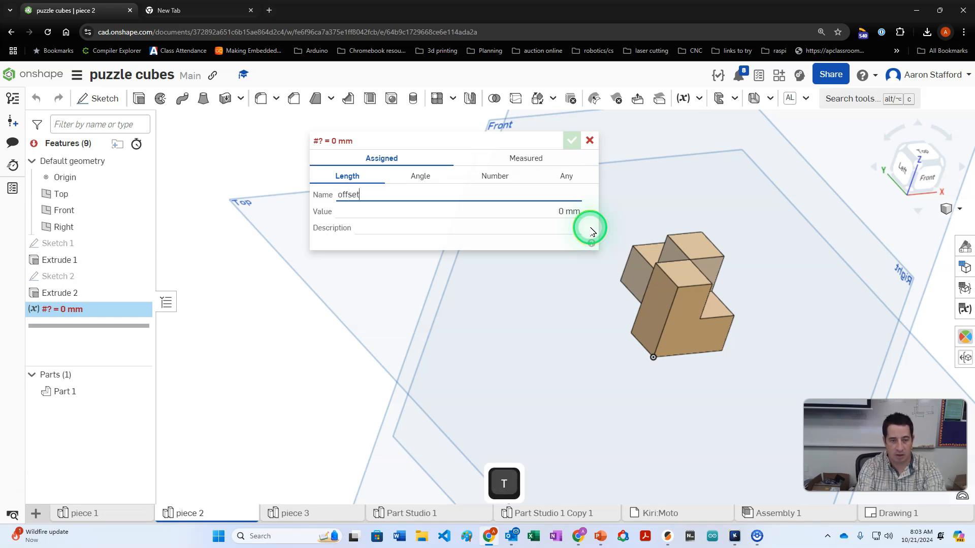
key("Tab")
type("0.1")
key("Return")
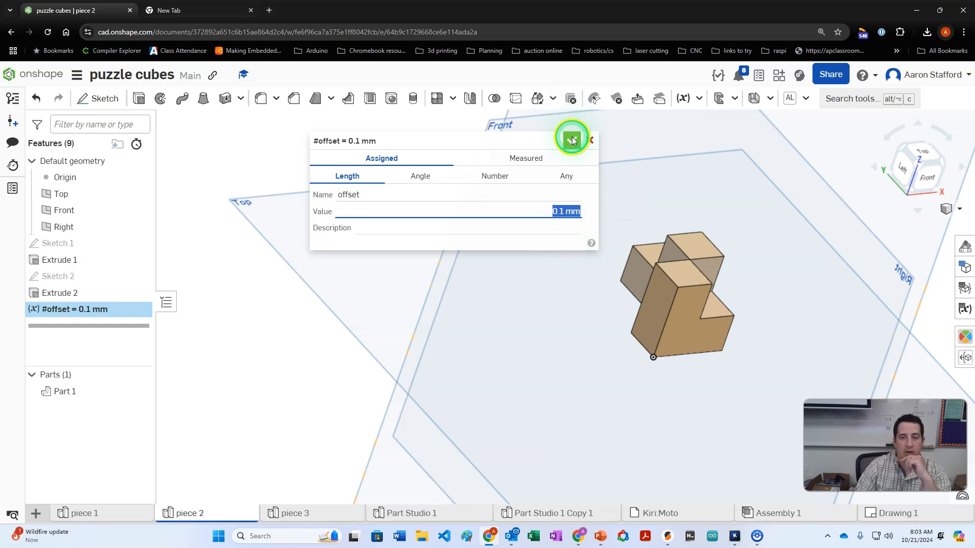
left_click(573, 140)
left_click_drag(43, 310, 55, 242)
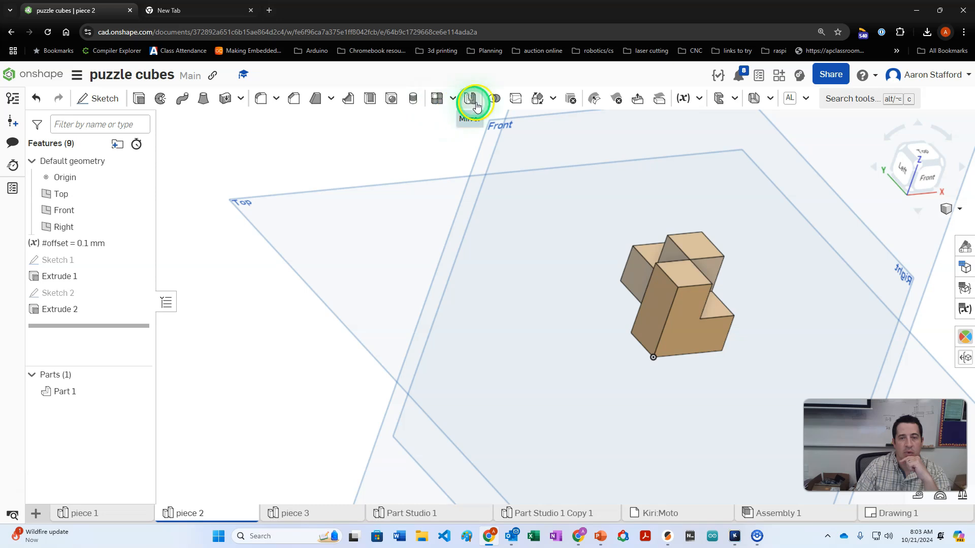
Start a Move face feature on piece 2 and select five faces of Extrude 1 and Extrude 2 to offset.
left_click(639, 95)
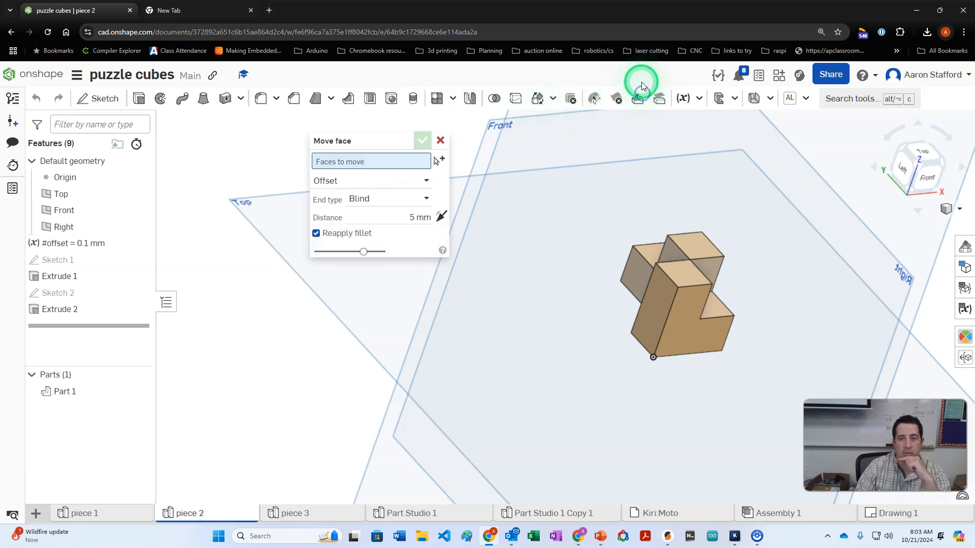
right_click_drag(683, 185, 728, 245)
left_click(611, 236)
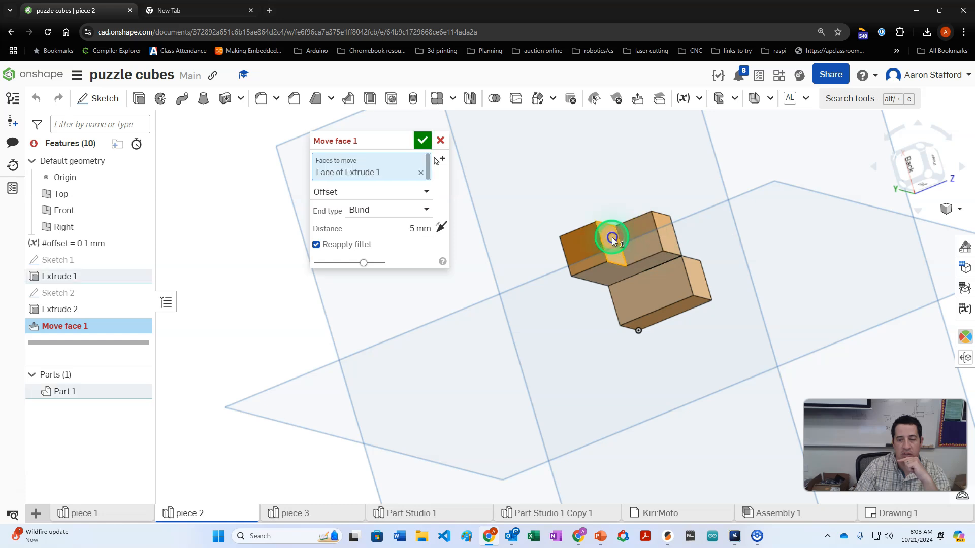
left_click(642, 243)
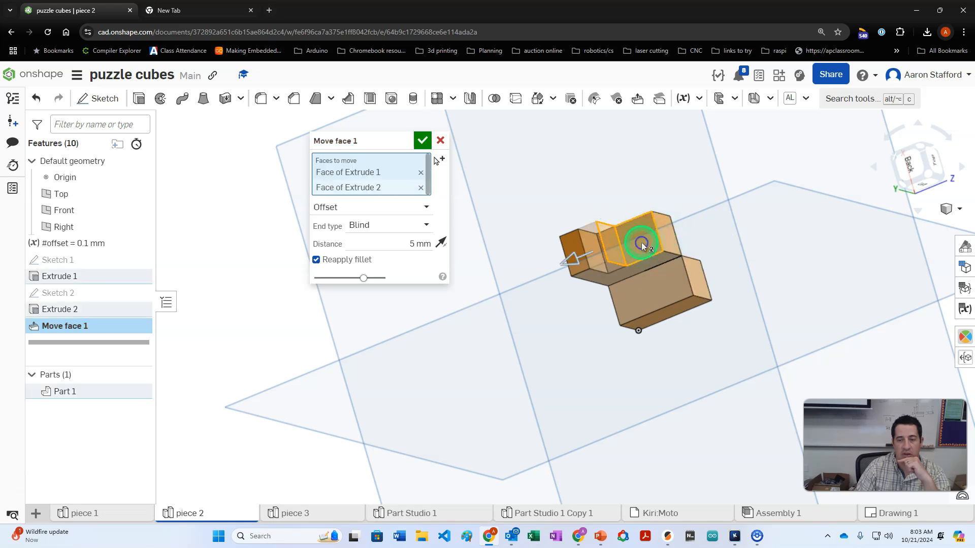
left_click(671, 240)
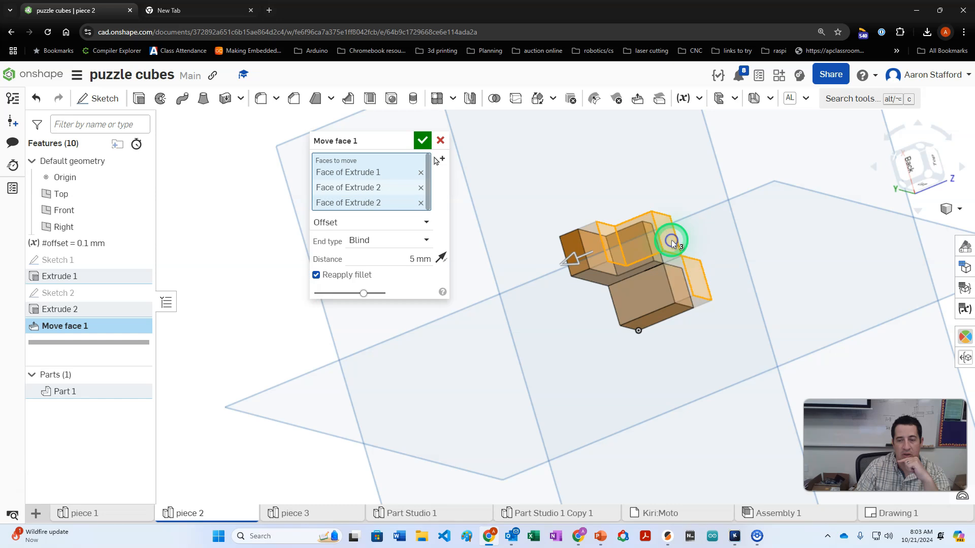
left_click(641, 270)
left_click(642, 282)
Set piece 2's Move face distance to 1 mm and flip the offset direction.
left_click(422, 289)
type("1")
key("Return")
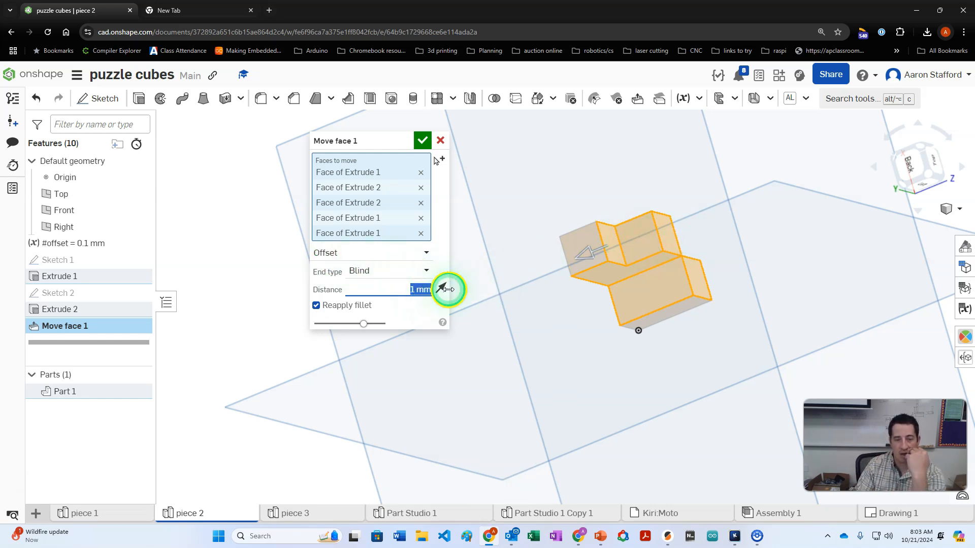
left_click(442, 289)
Add two more faces of Extrude 2 and one of Extrude 1 to piece 2's Move face selection.
right_click_drag(754, 334, 620, 302)
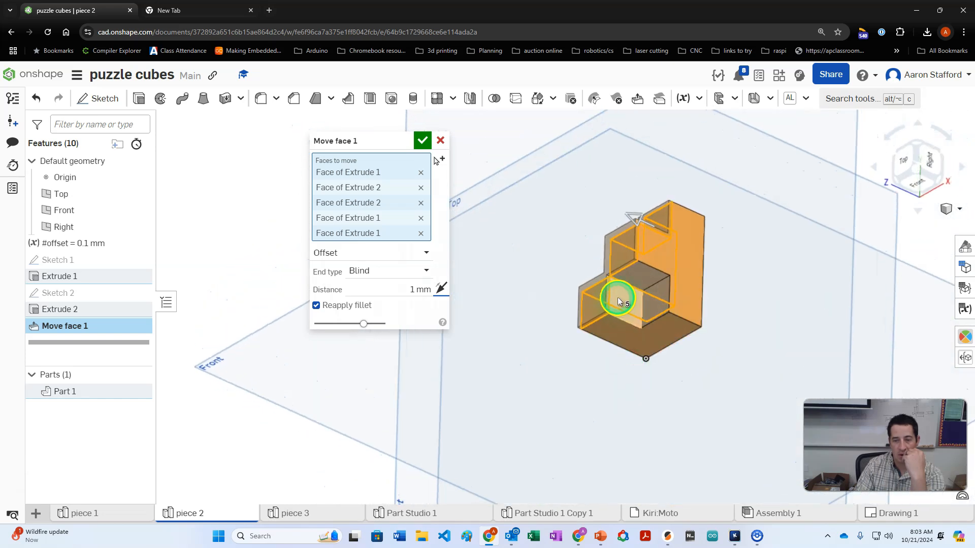
left_click(618, 300)
left_click(638, 293)
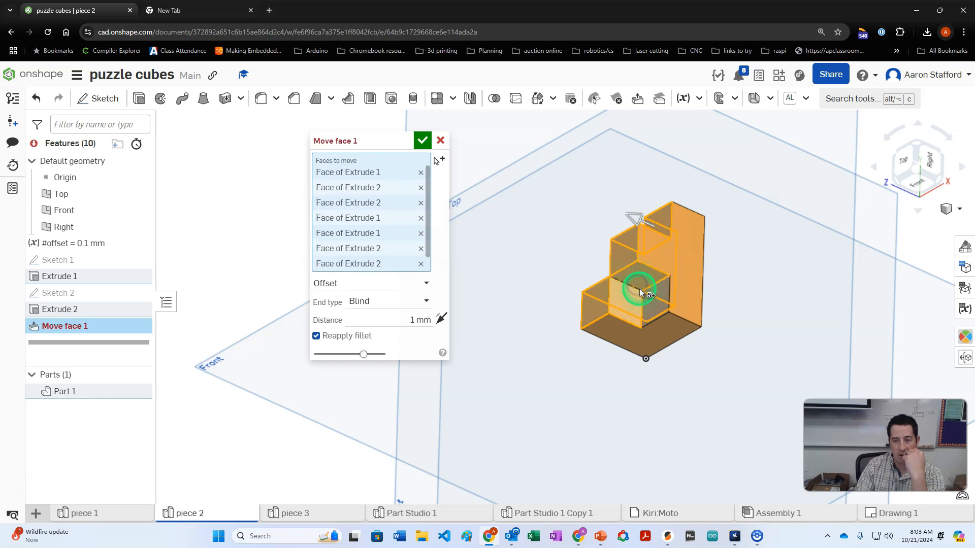
left_click(650, 310)
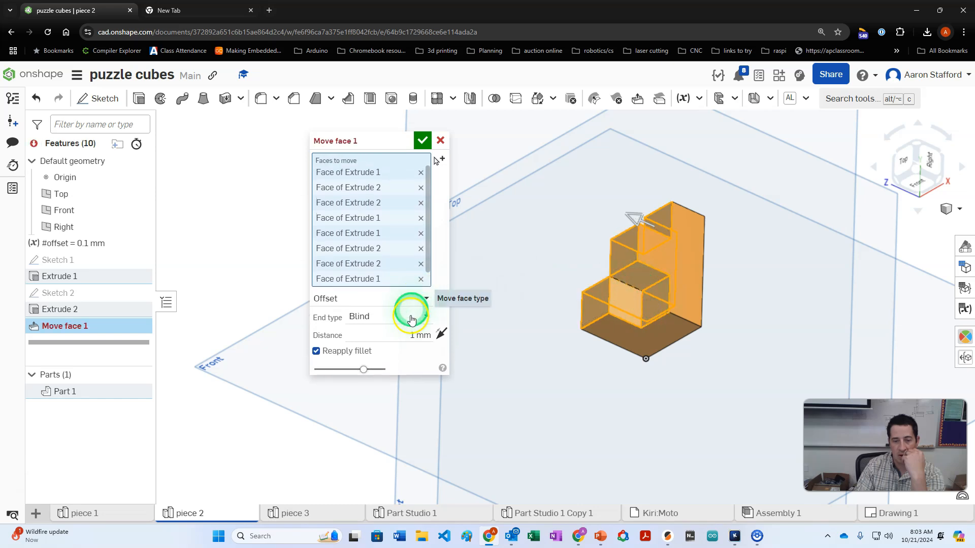
Flip piece 2's Move face direction so the faces move inward and add one more Extrude 1 face to the selection.
scroll(575, 238, "up", 3)
right_click_drag(574, 239, 675, 233)
left_click(402, 333)
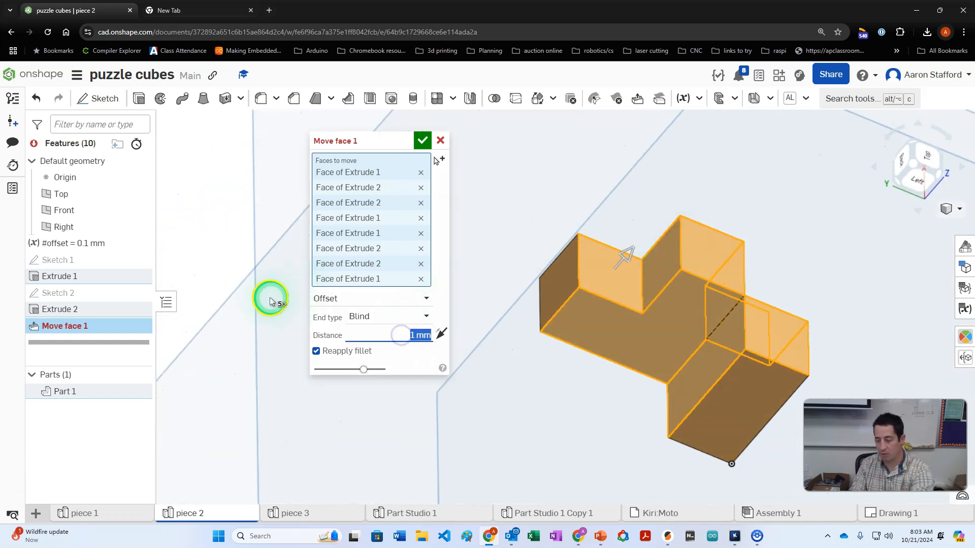
left_click(444, 330)
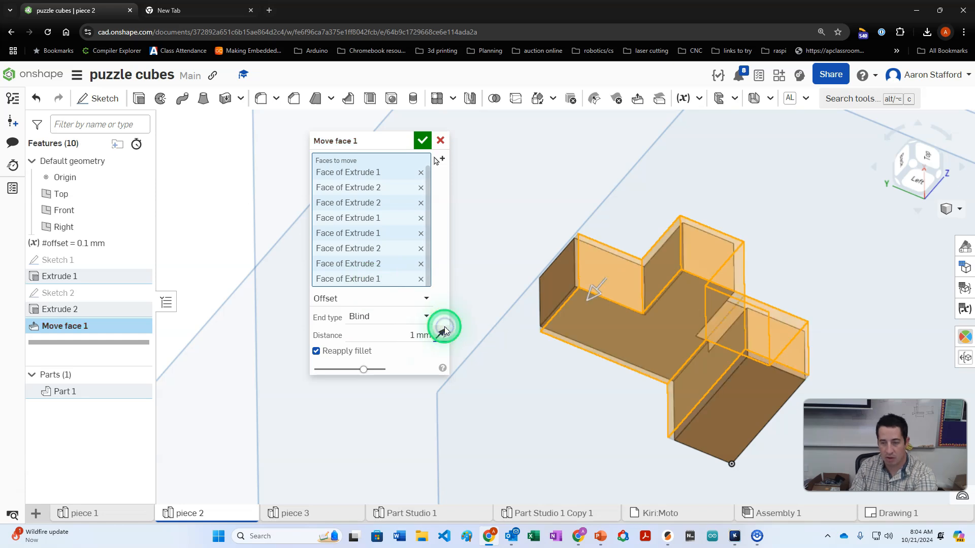
right_click_drag(561, 338, 540, 347)
left_click(734, 236)
right_click_drag(701, 283, 689, 379)
Set piece 2's Move face distance to the #offset variable and accept the feature.
left_click(390, 346)
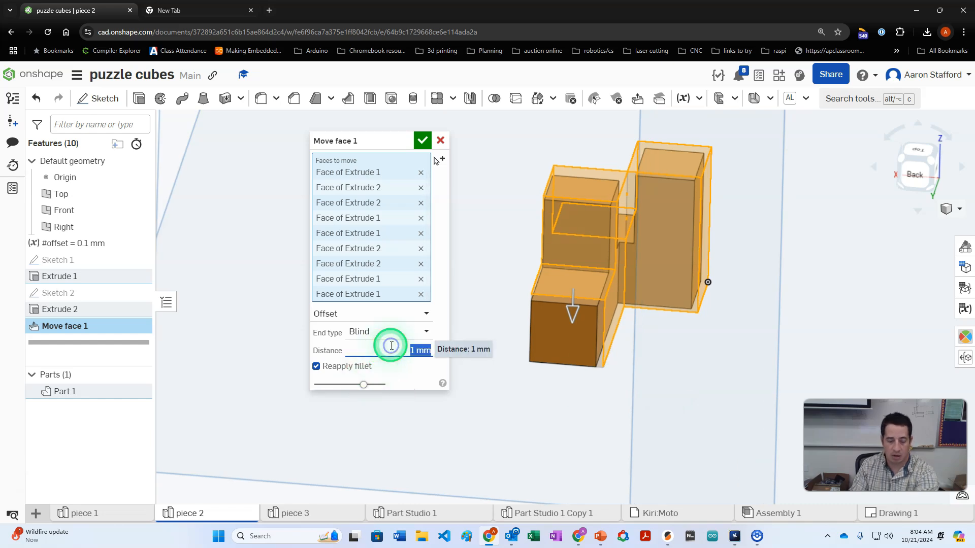
type("#")
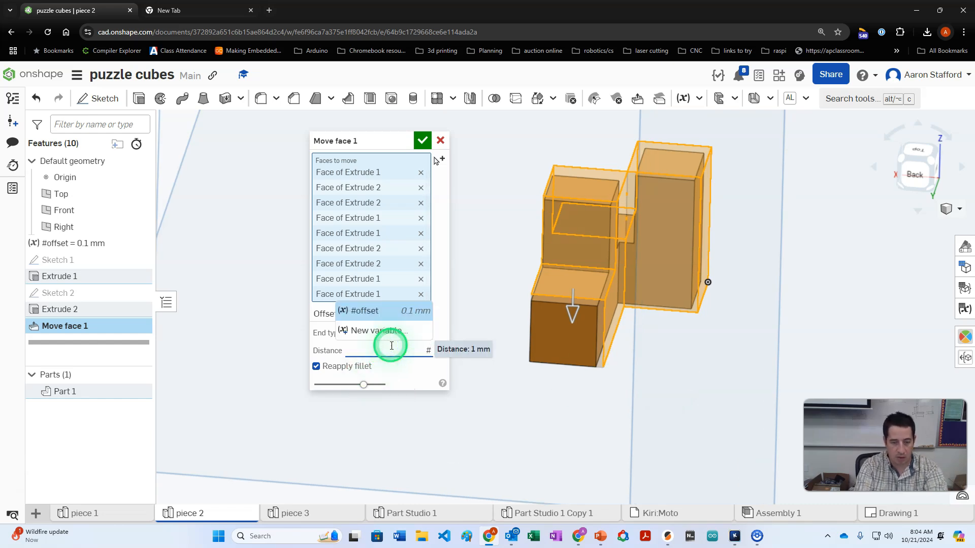
key("Return")
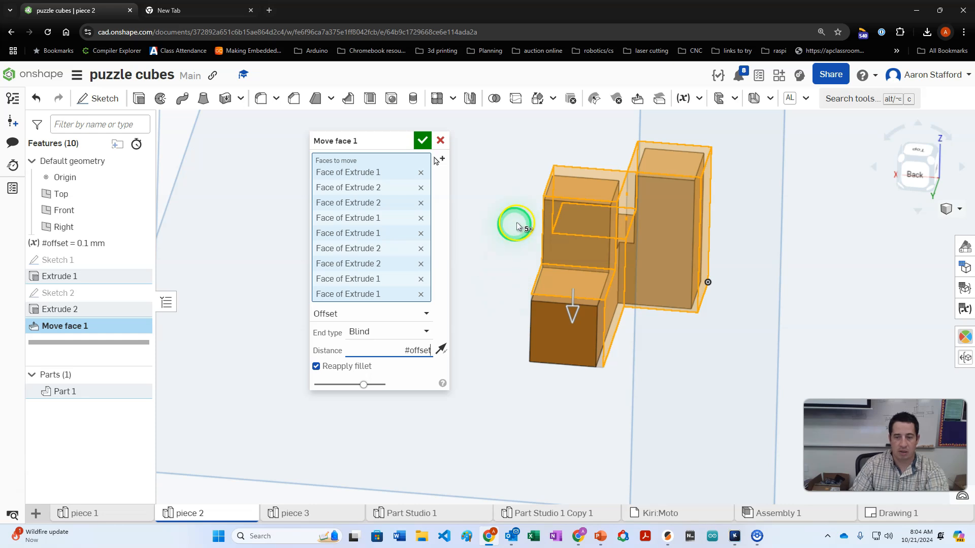
left_click(423, 139)
Inspect the gap between piece 2's cubes and set the piece's offset variable to 0.05 mm.
right_click_drag(541, 272, 523, 312)
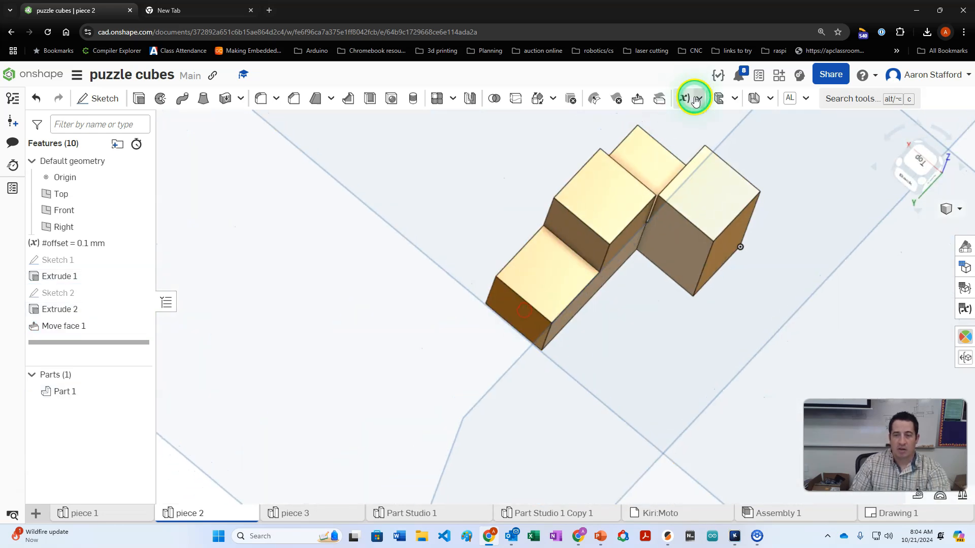
scroll(648, 198, "up", 10)
right_click_drag(625, 269, 616, 266)
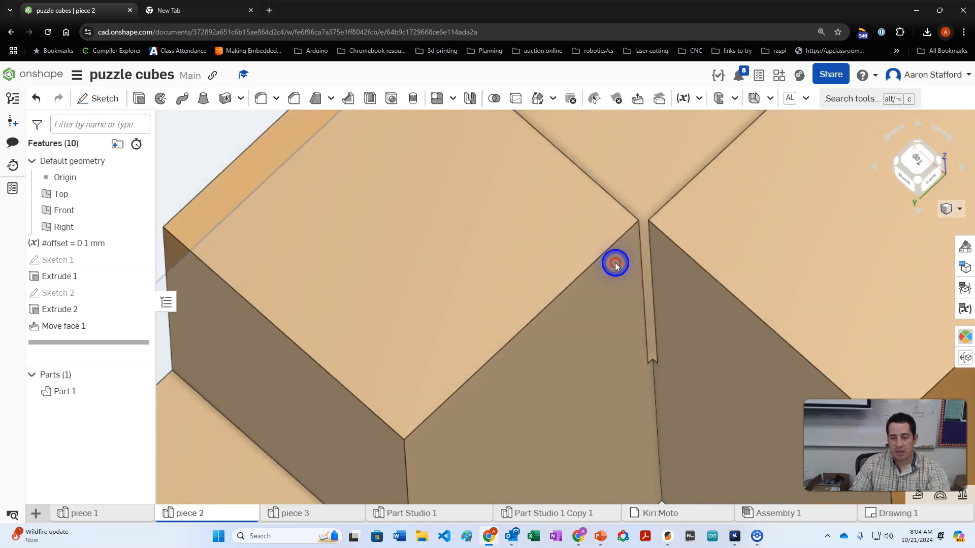
double_click(87, 241)
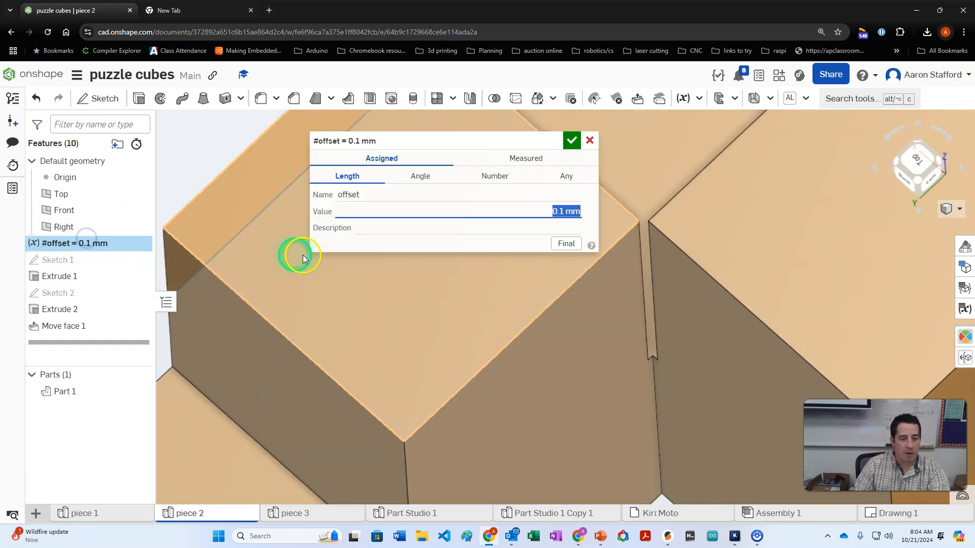
type("0.05")
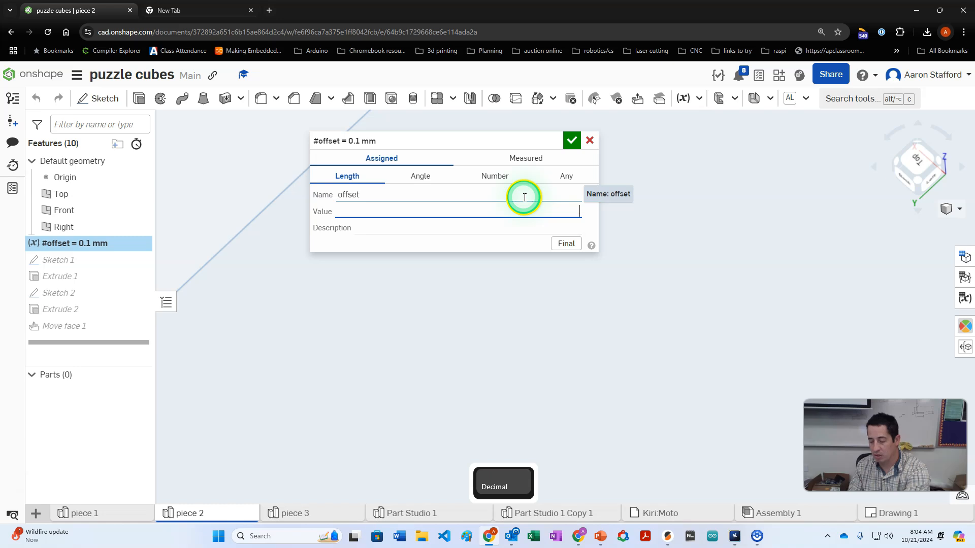
key("Return")
left_click(570, 147)
scroll(573, 254, "down", 3)
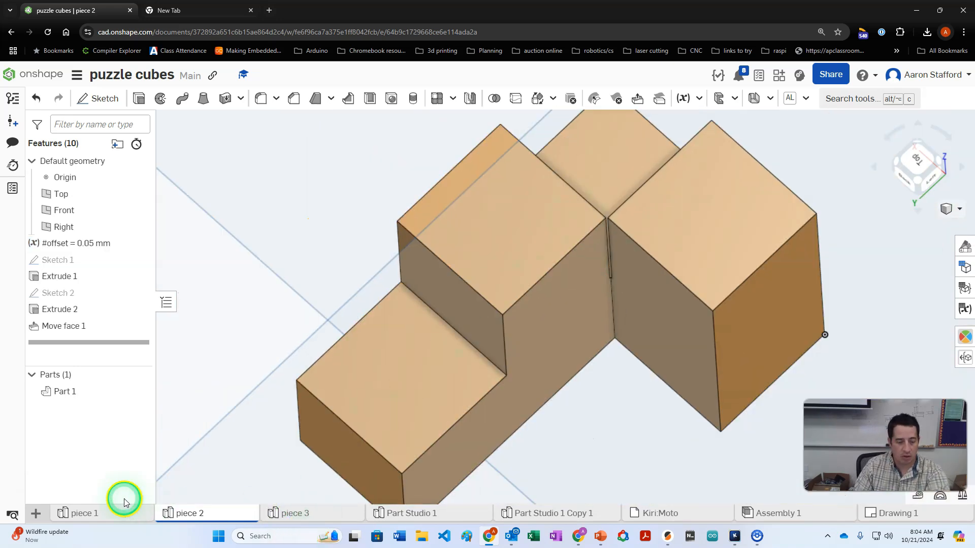
In the piece 1 studio, set the offset variable to 0.05 mm.
left_click(93, 519)
double_click(94, 243)
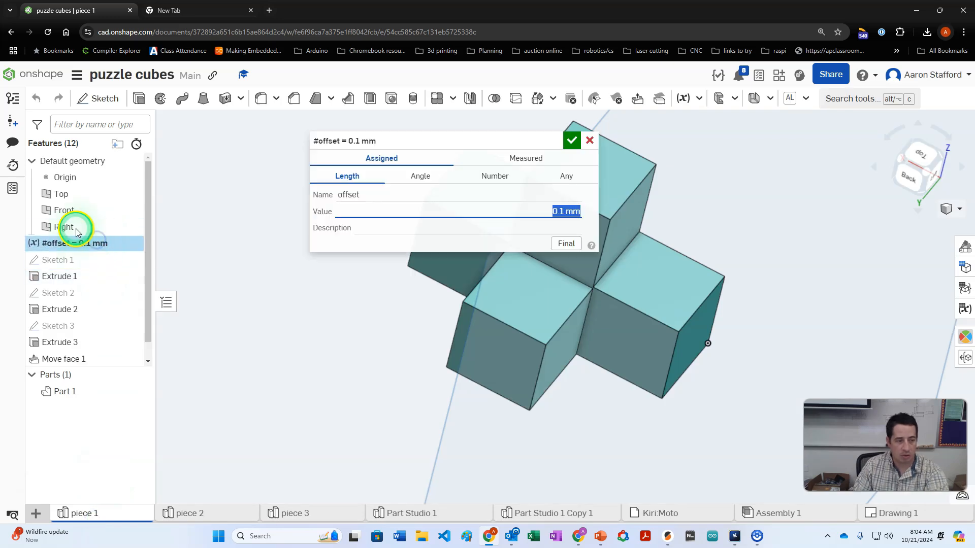
type(".05")
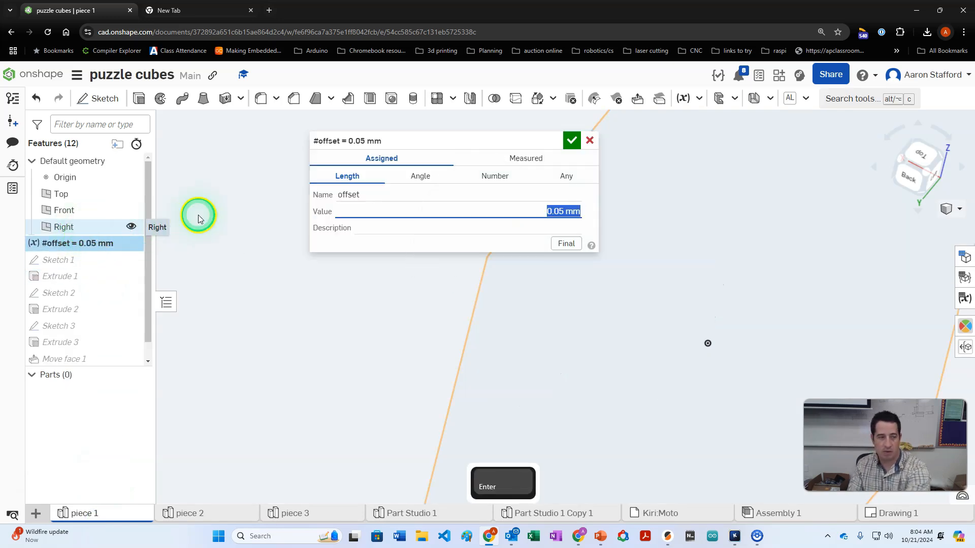
left_click(572, 141)
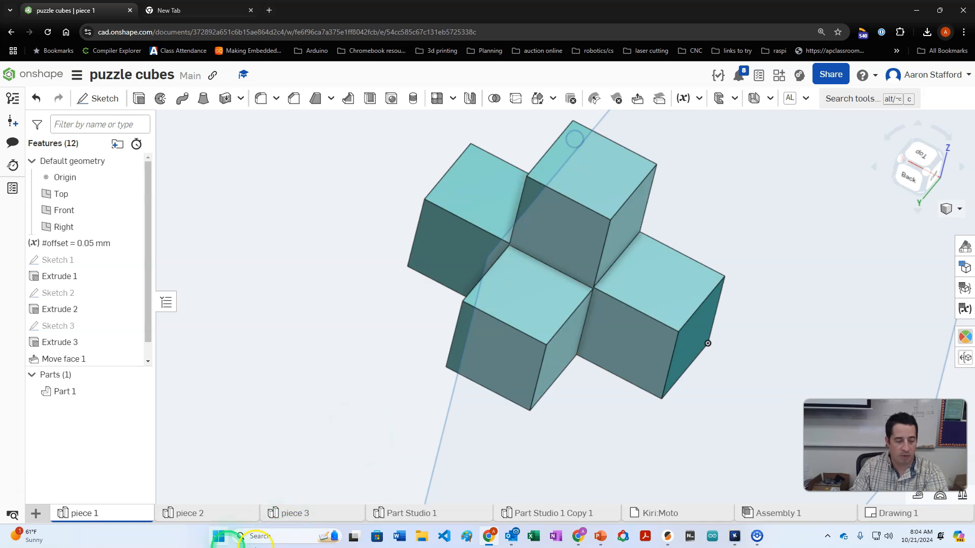
In the piece 3 studio, create a length variable named offset with value 0.05 mm.
left_click(183, 513)
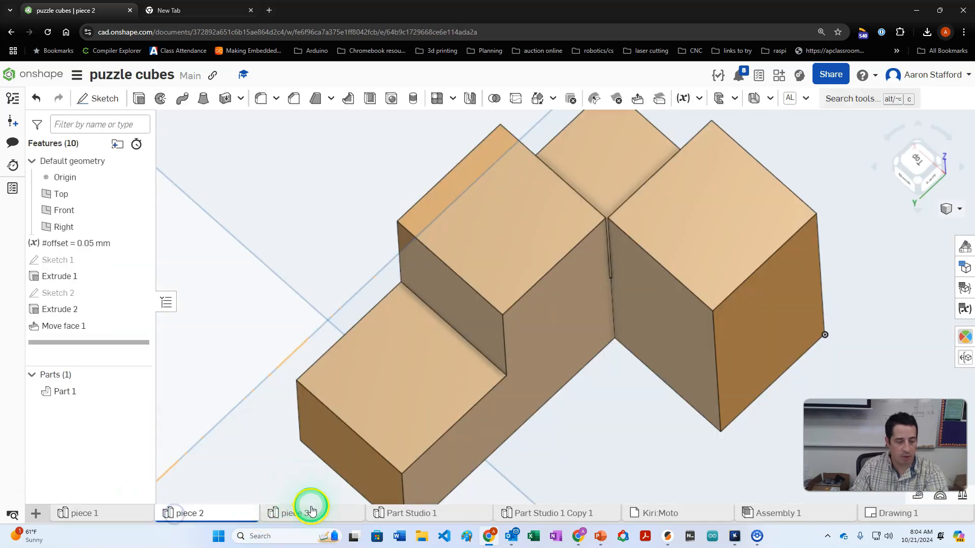
left_click(306, 514)
scroll(511, 157, "up", 3)
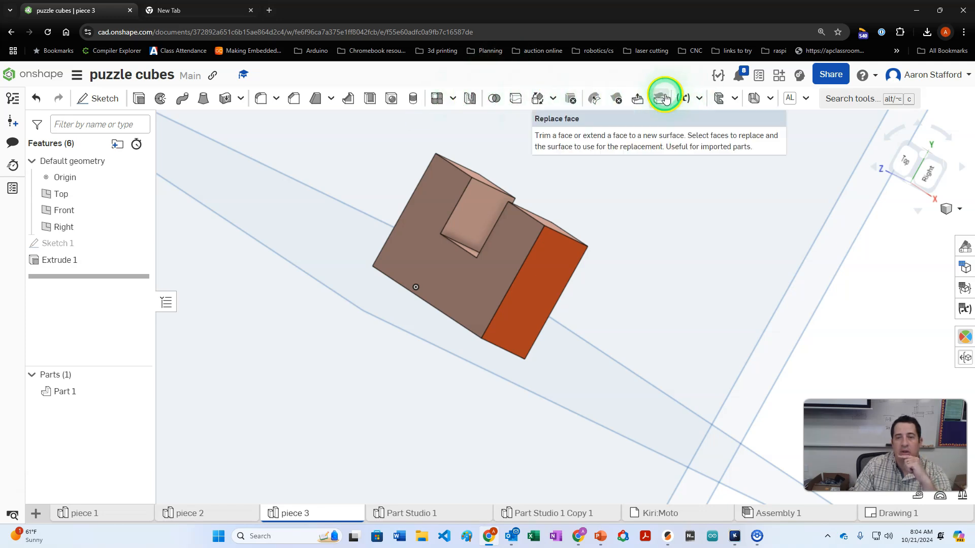
left_click(684, 97)
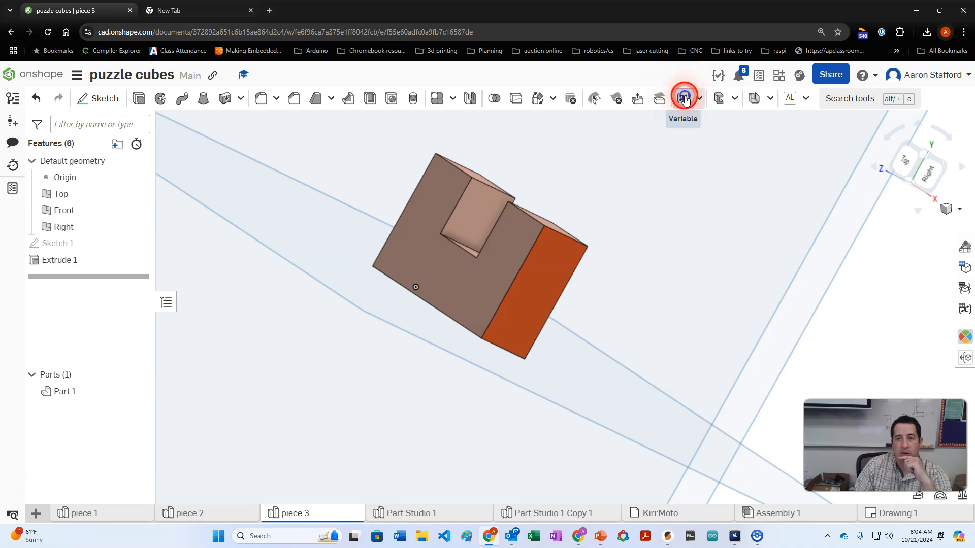
type("offset")
key("Tab")
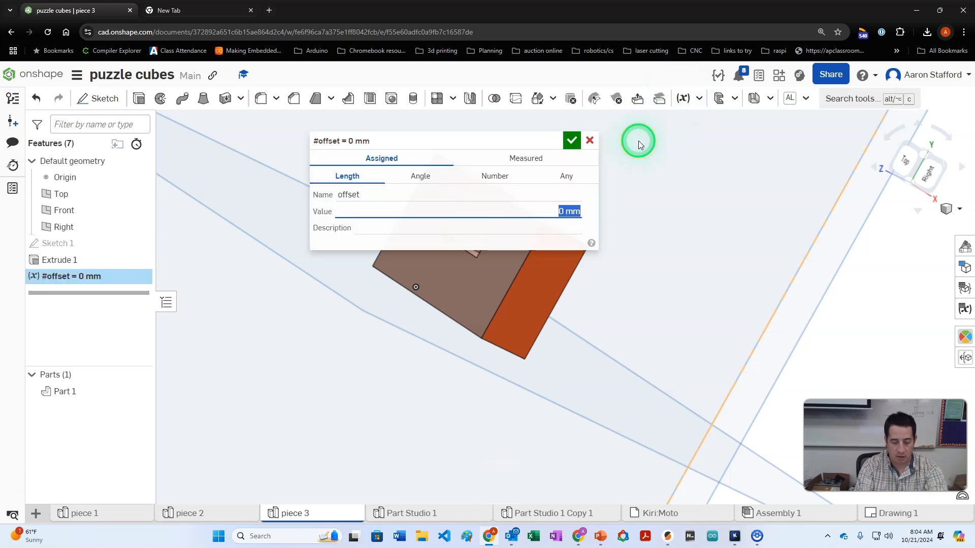
type("0.1")
key("BackSpace")
type("0")
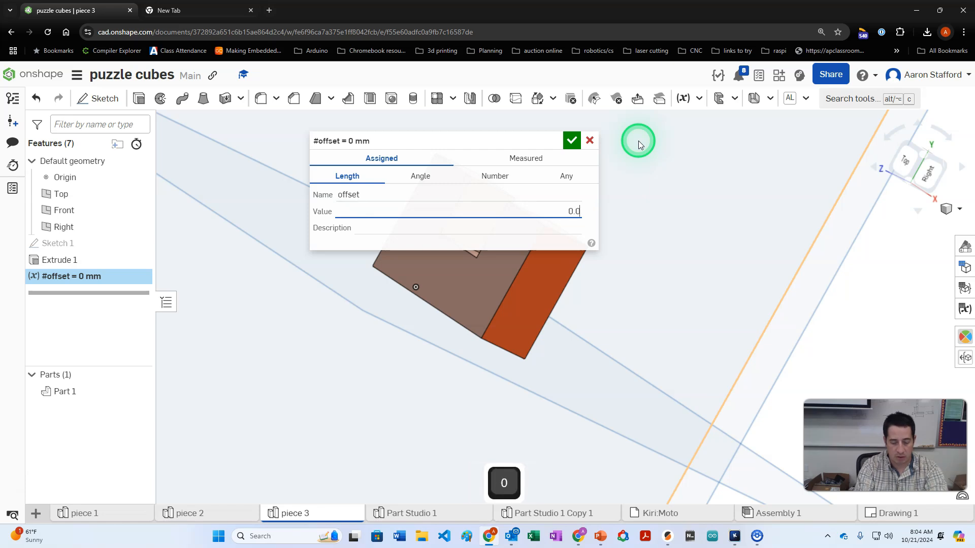
type("5")
key("Return")
left_click(571, 141)
Start a Move face feature on piece 3 and select six faces of Extrude 1 to offset.
left_click(632, 98)
left_click(513, 283)
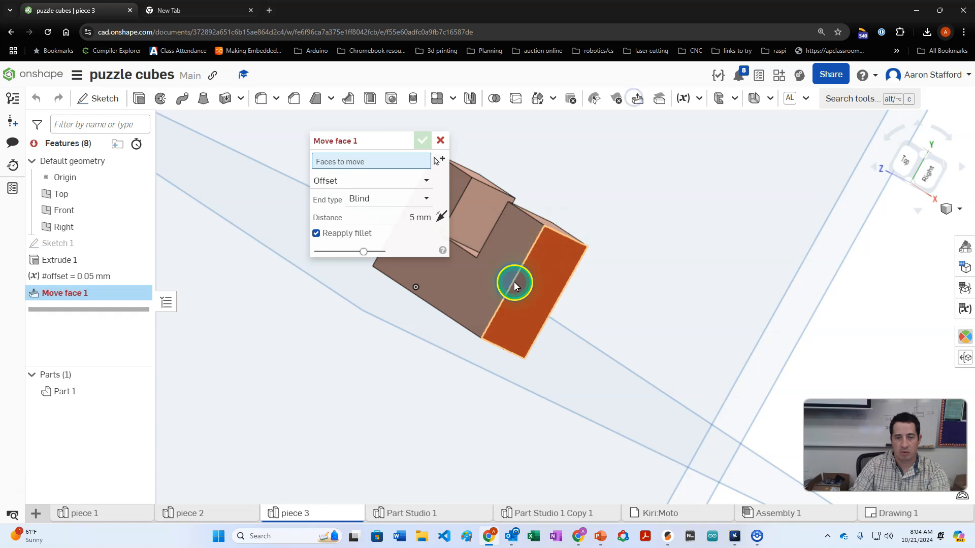
left_click(631, 357)
right_click_drag(630, 357, 500, 346)
left_click(494, 334)
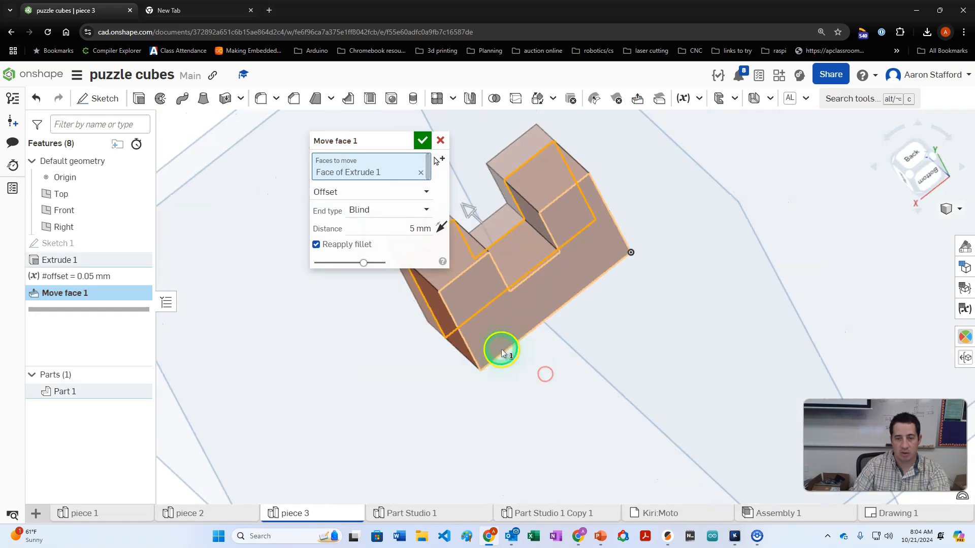
left_click(523, 258)
left_click(529, 218)
right_click_drag(508, 236, 485, 256)
left_click(471, 243)
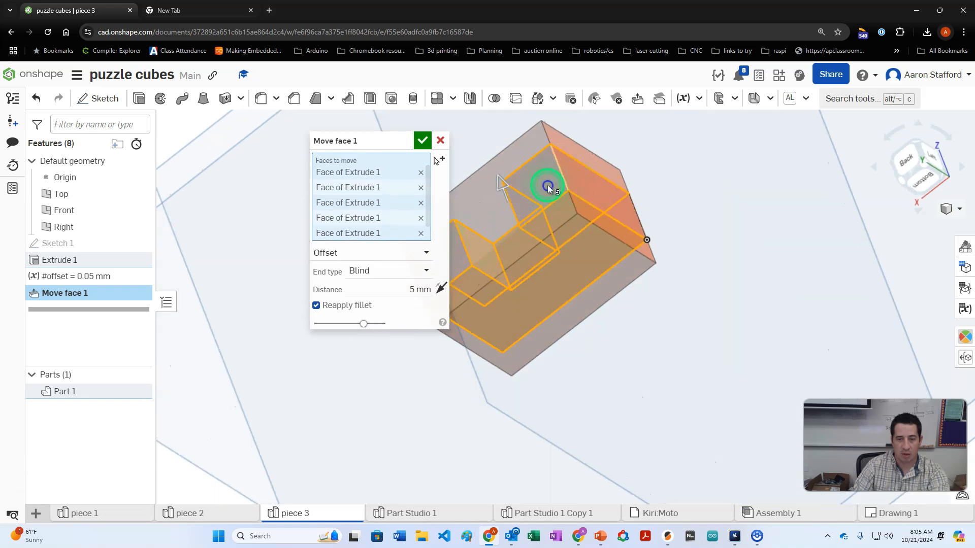
left_click(494, 217)
Set piece 3's Move face distance to 1 mm and flip the offset direction inward.
type("1")
key("Return")
right_click_drag(573, 373, 604, 395)
left_click(440, 308)
mouse_move(477, 325)
right_mouse_down()
mouse_move(531, 324)
mouse_move(511, 296)
mouse_move(487, 308)
right_mouse_up()
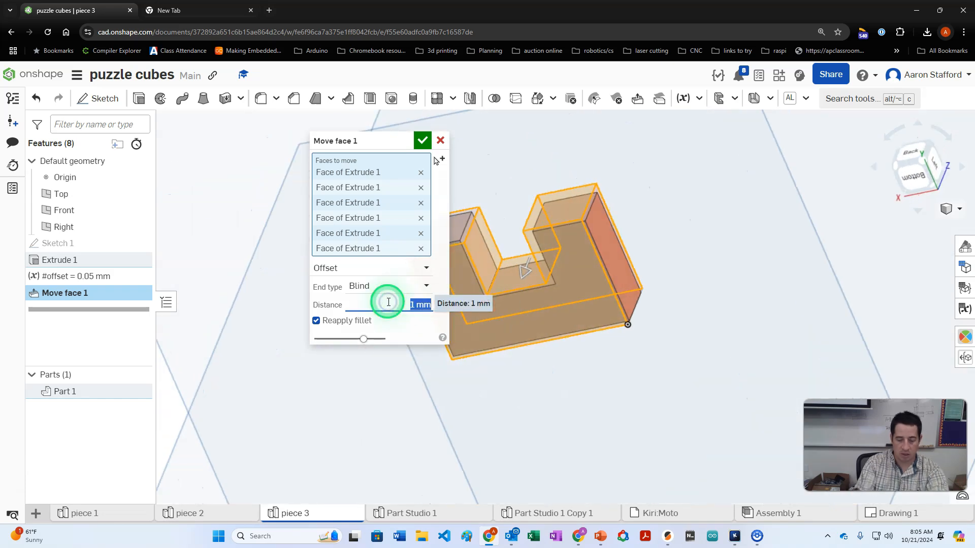
Set piece 3's Move face distance to the #offset variable, accept the feature and check the piece from several sides.
type("off")
key("Tab")
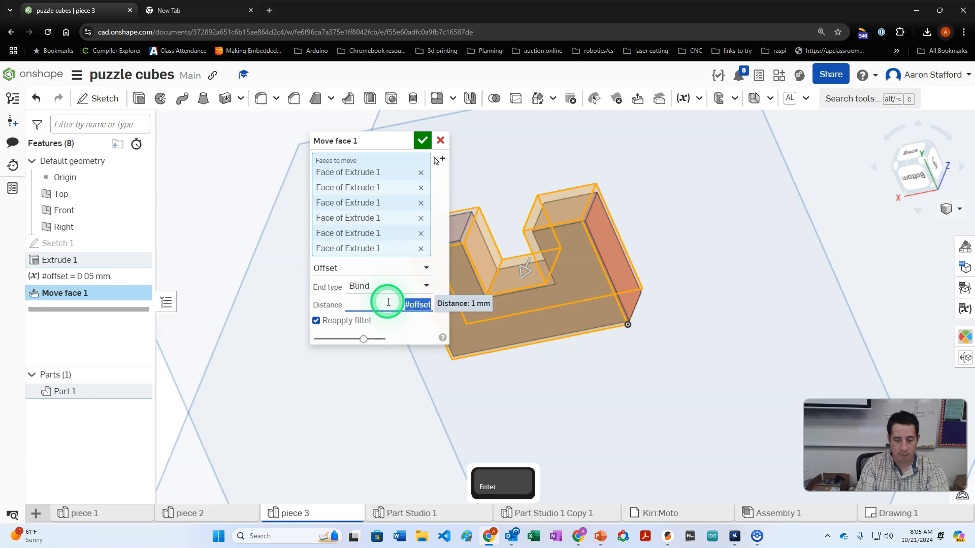
left_click(422, 140)
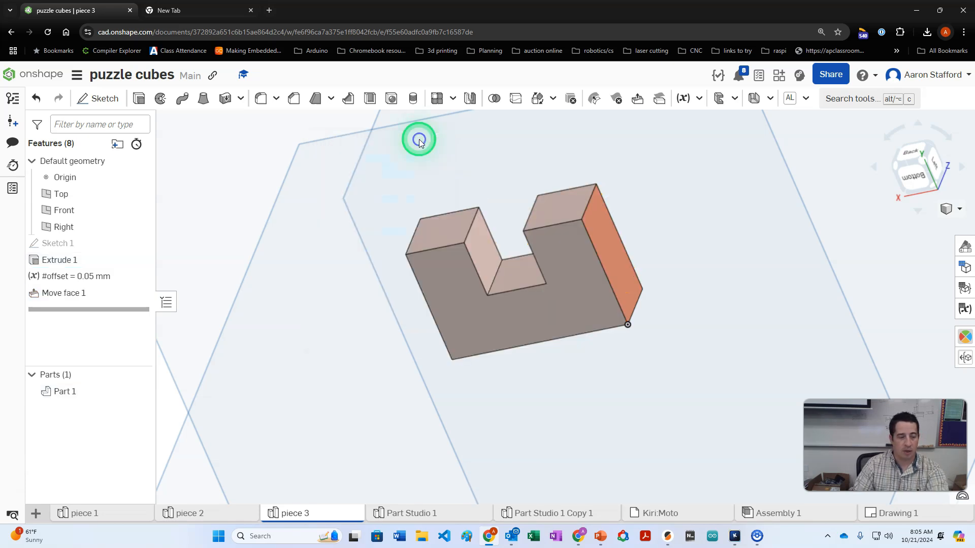
right_click_drag(478, 420, 661, 401)
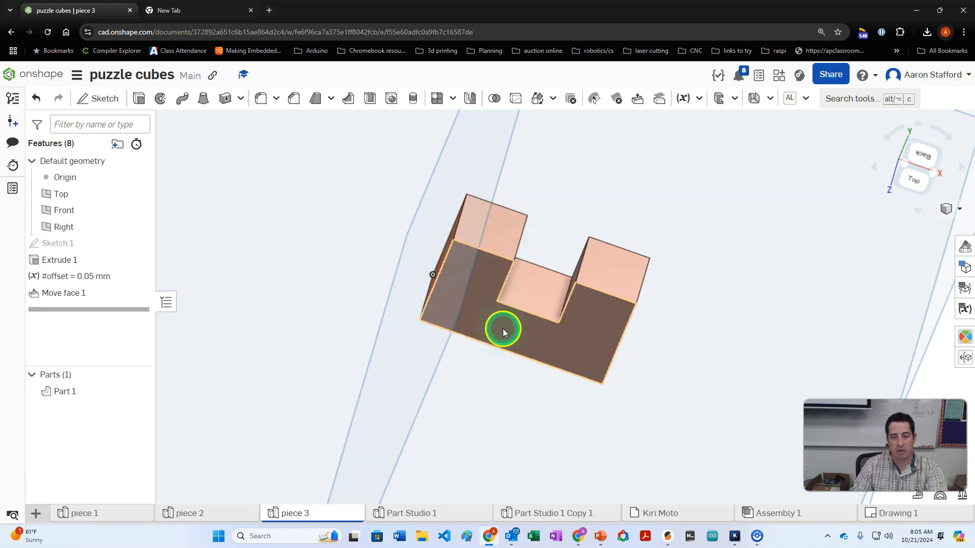
right_click_drag(453, 289, 387, 502)
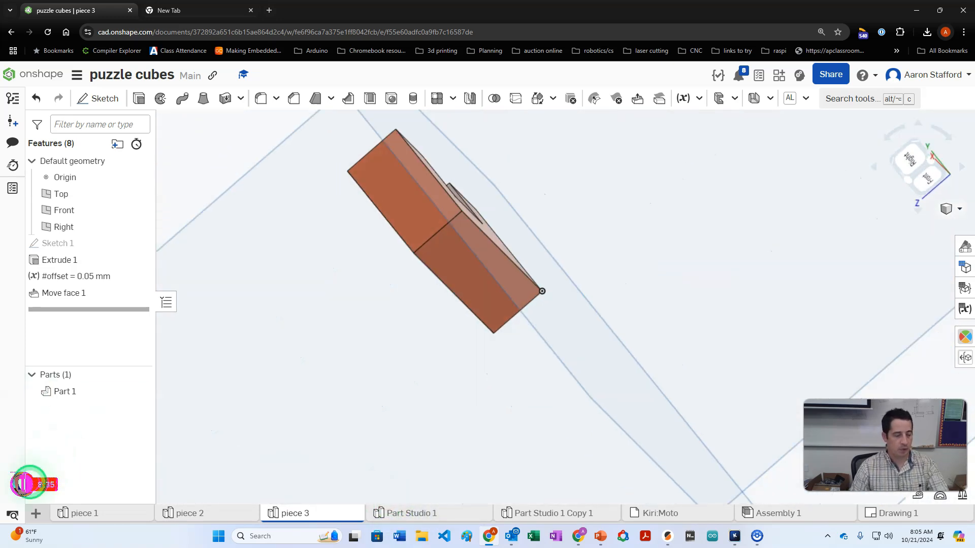